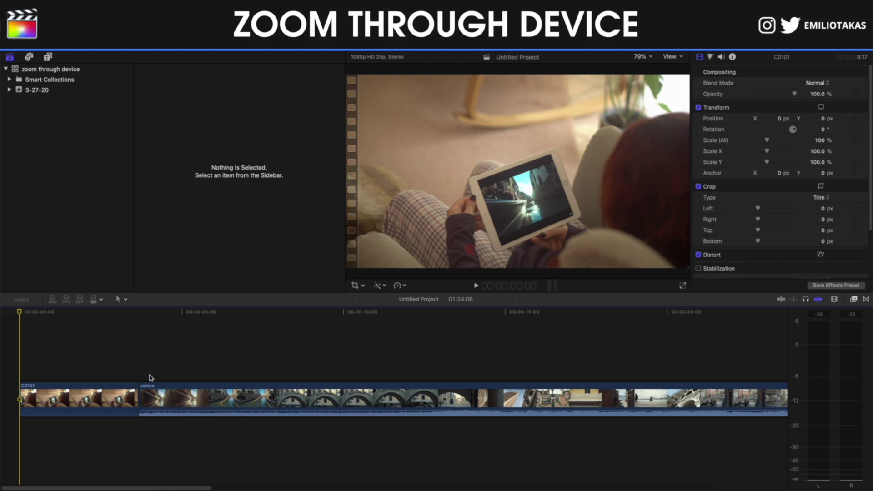
Jump to the cut between C0101 and venice and compare the frames on either side
key("Down")
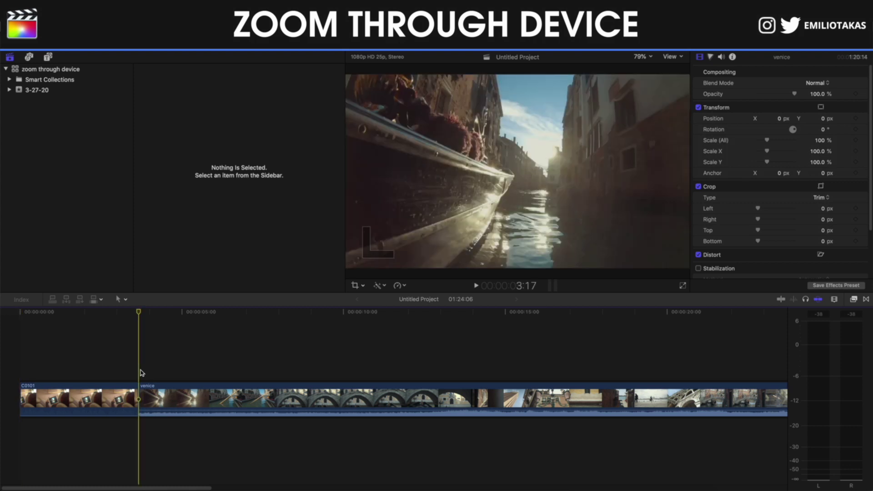
key("Left")
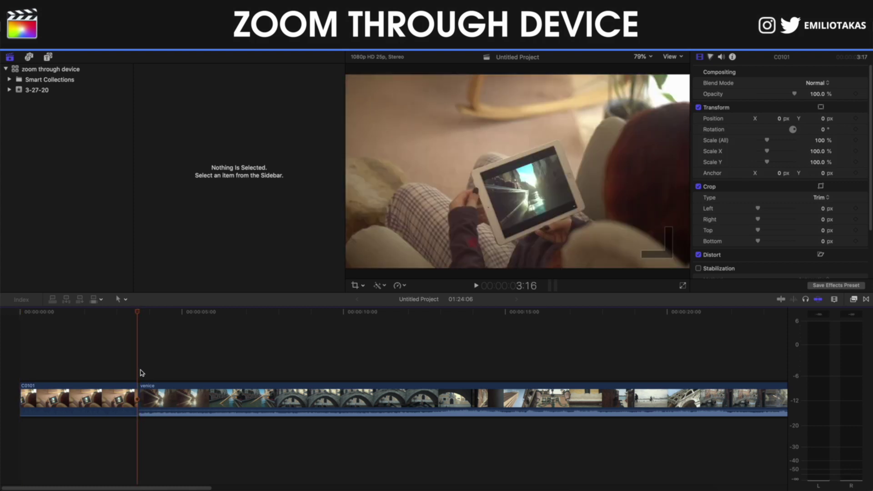
key("Right")
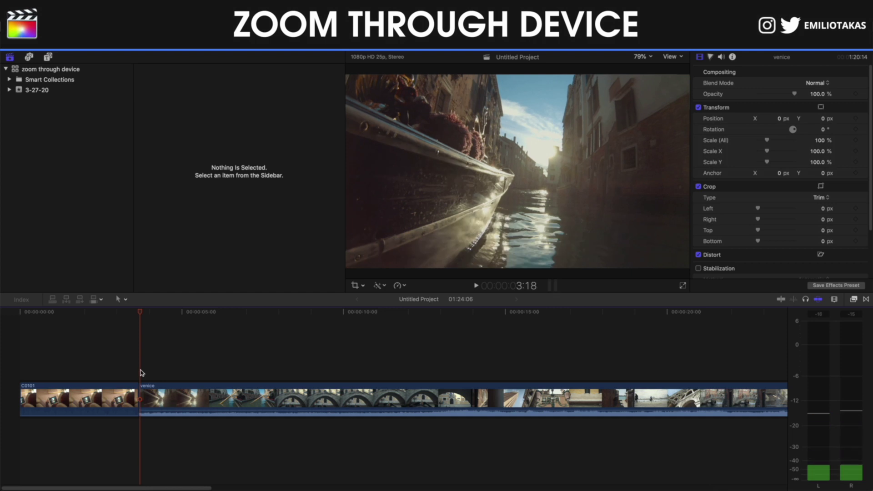
key("Left")
key("Right")
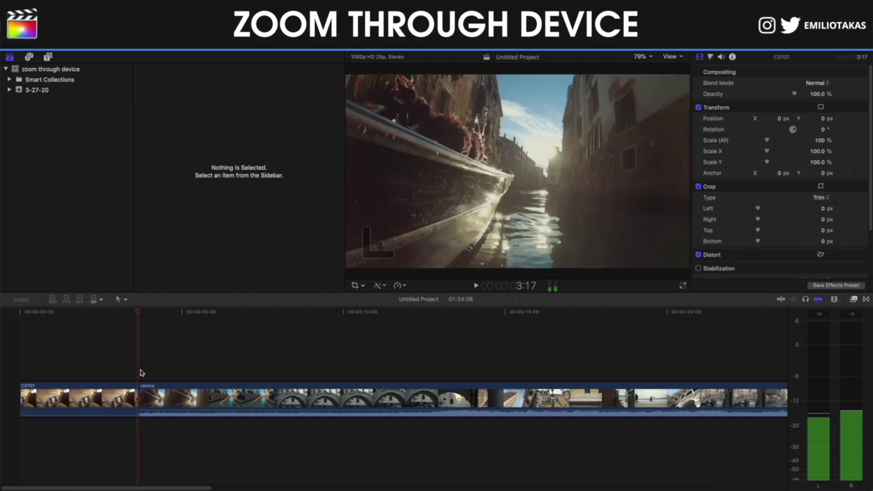
key("Left")
key("Right")
Select C0101, zoom the timeline in around the cut, and step back a few frames
key("c")
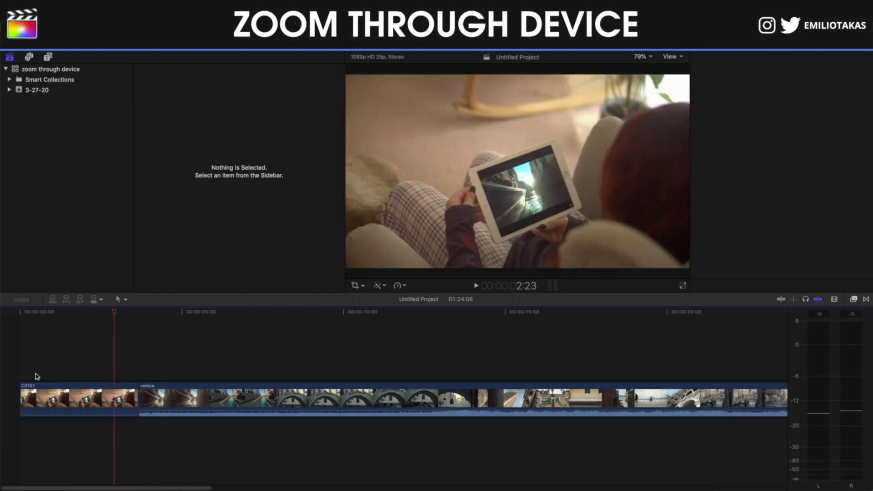
left_click(35, 376)
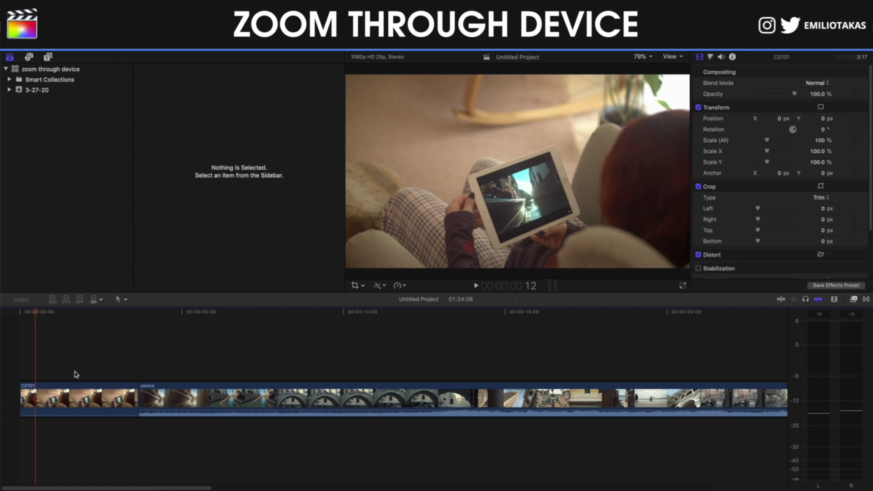
left_click(140, 375)
left_click(120, 400)
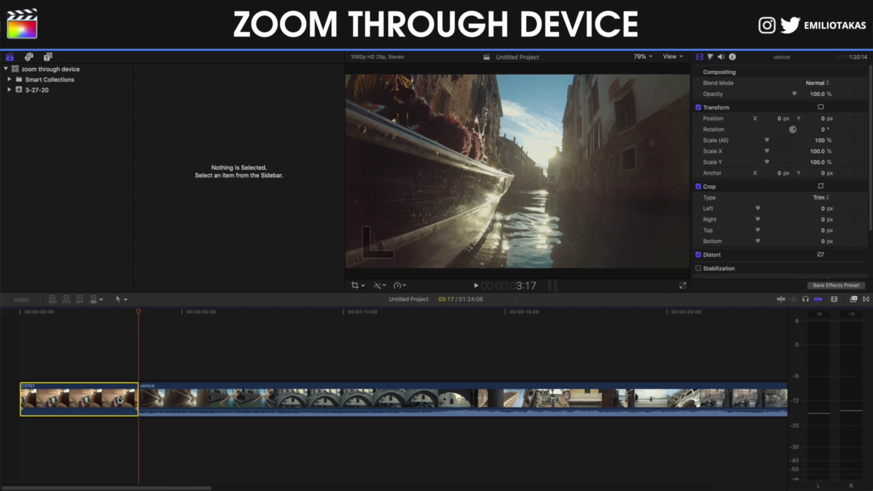
left_click(140, 376)
left_click(132, 395)
key("super+equal")
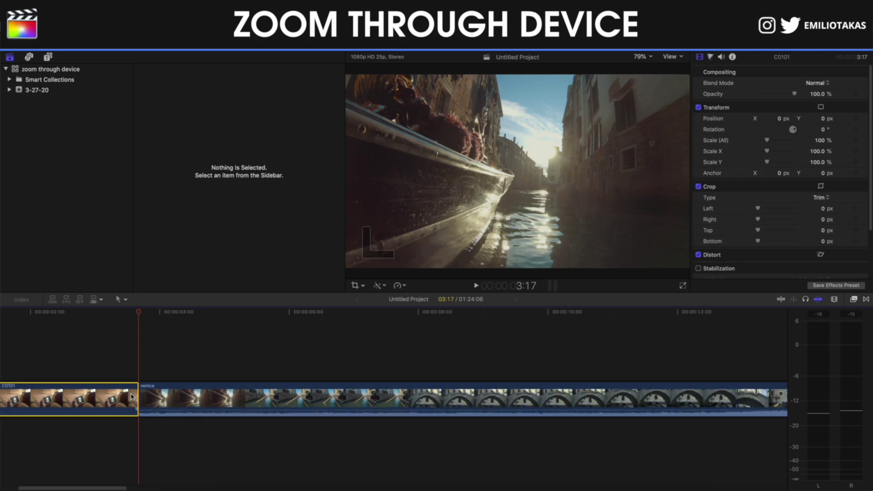
key("Left")
key("Left")
key("Left")
key("Left")
key("Left")
key("Left")
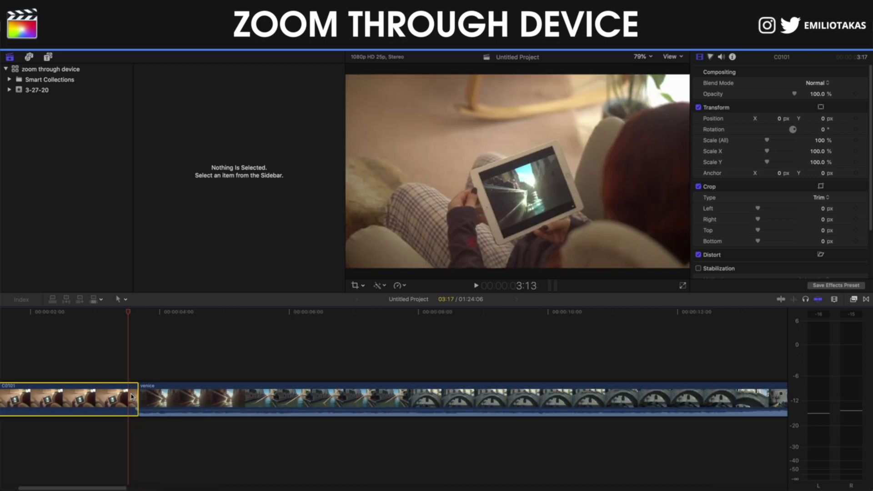
key("Left")
key("Left")
key("Left")
key("Left")
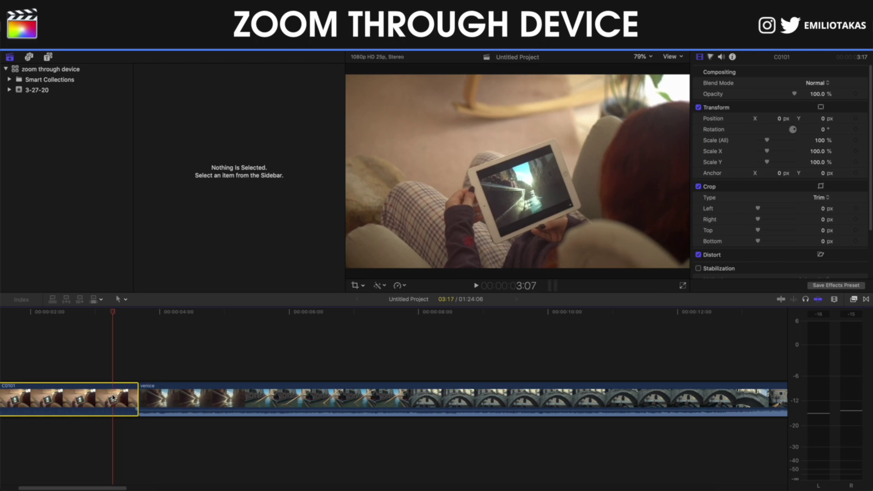
Add starting keyframes for the tablet clip's Scale, Anchor and Rotation
mouse_move(856, 142)
left_click(856, 140)
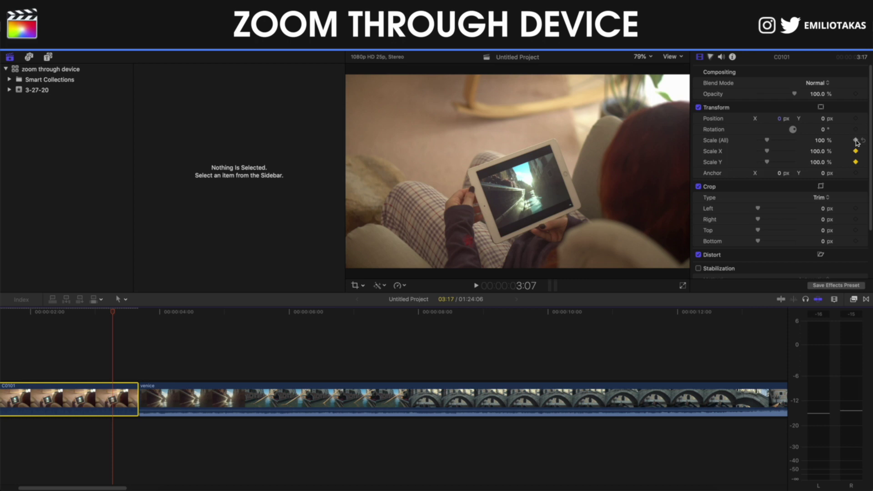
left_click(856, 173)
left_click(856, 130)
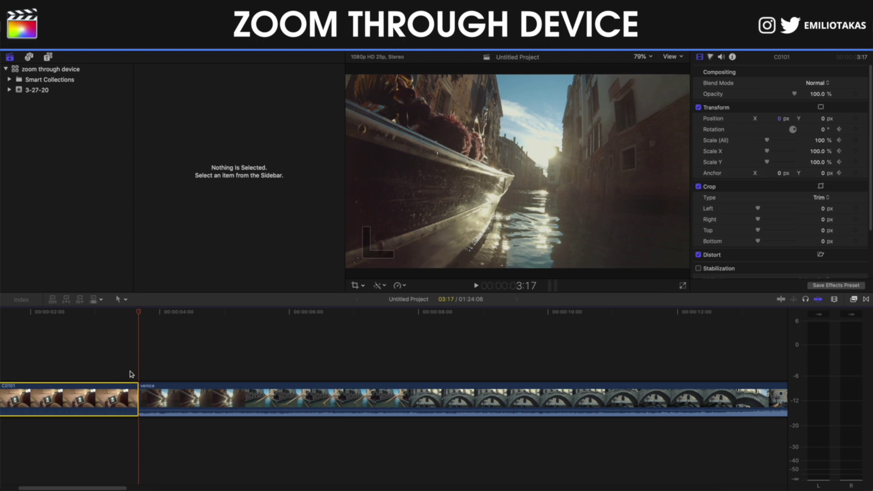
On C0101's last frame, zoom to 442% scale and shift the anchor to centre the iPad screen
key("Left")
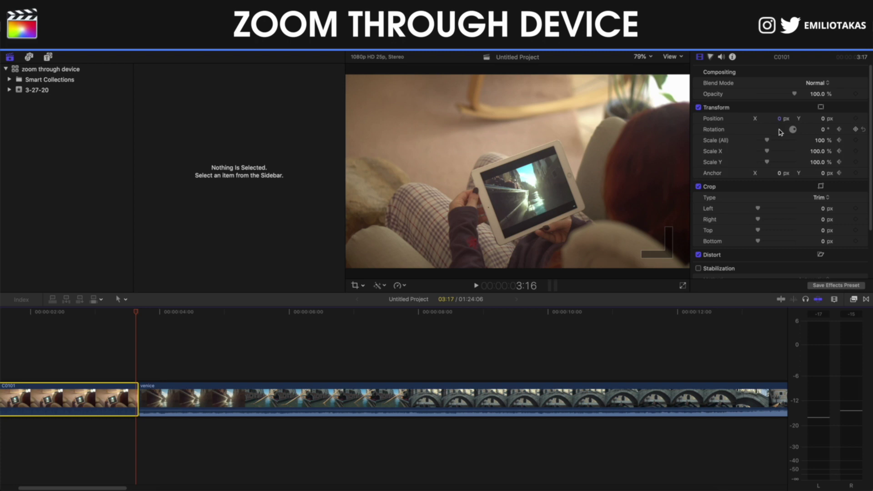
left_click_drag(768, 143, 821, 129)
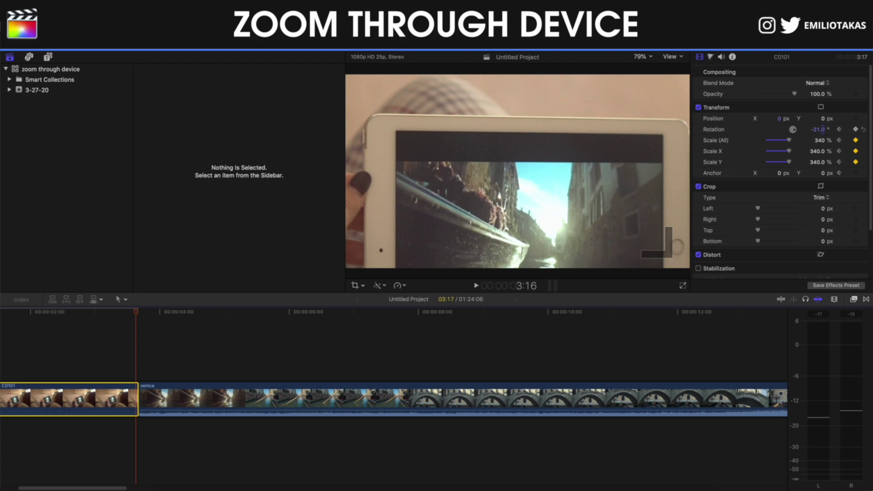
left_click_drag(821, 174, 771, 173)
left_click(819, 140)
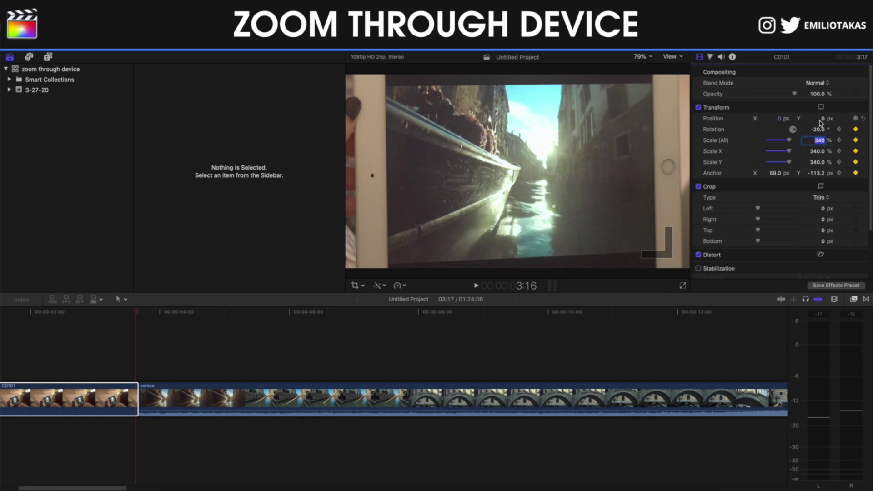
type("440")
key("Return")
left_click_drag(775, 173, 778, 173)
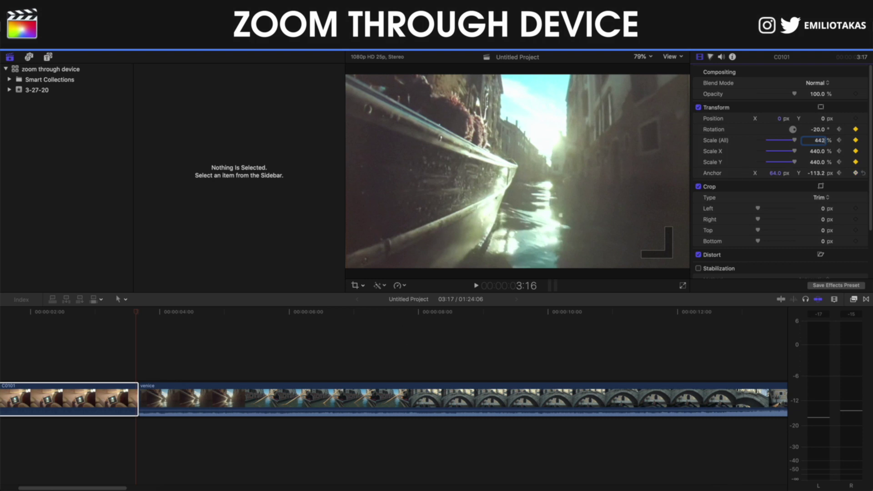
key("Return")
Play back the zoom from the timeline start and compare the frames around the cut
left_click(135, 380)
left_click(107, 374)
left_click(32, 372)
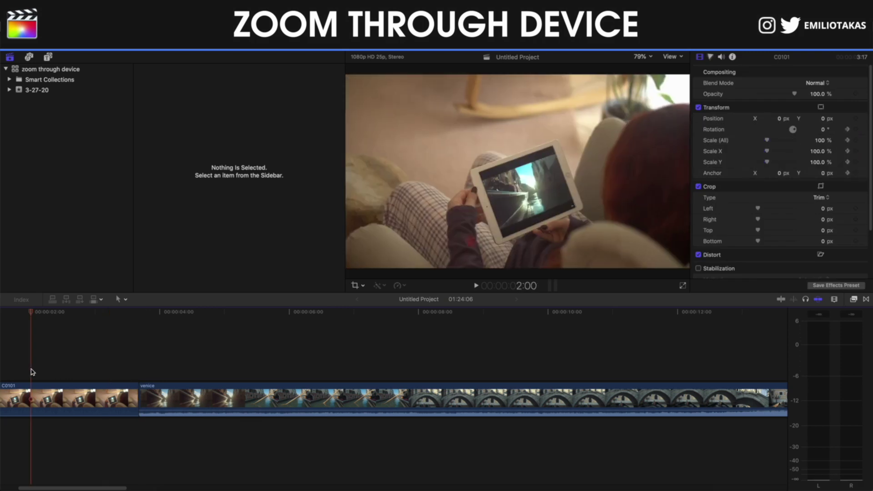
scroll(18, 369, "left", 5)
left_click(25, 365)
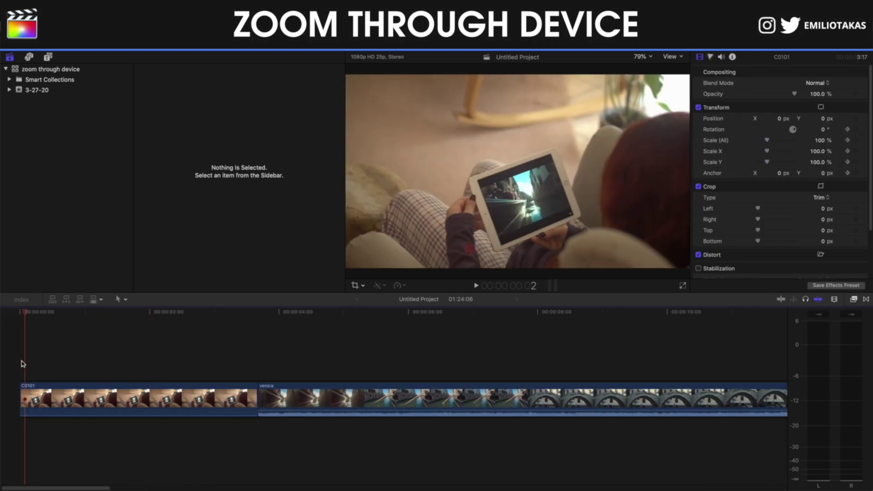
key("space")
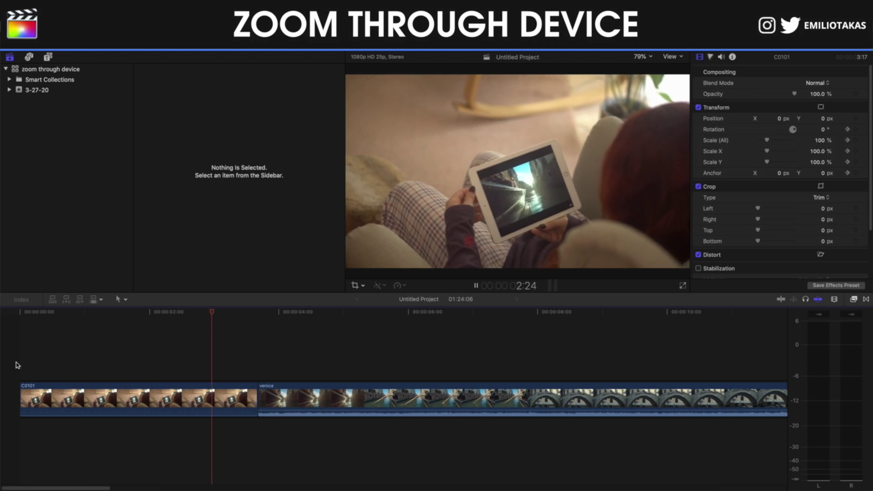
key("space")
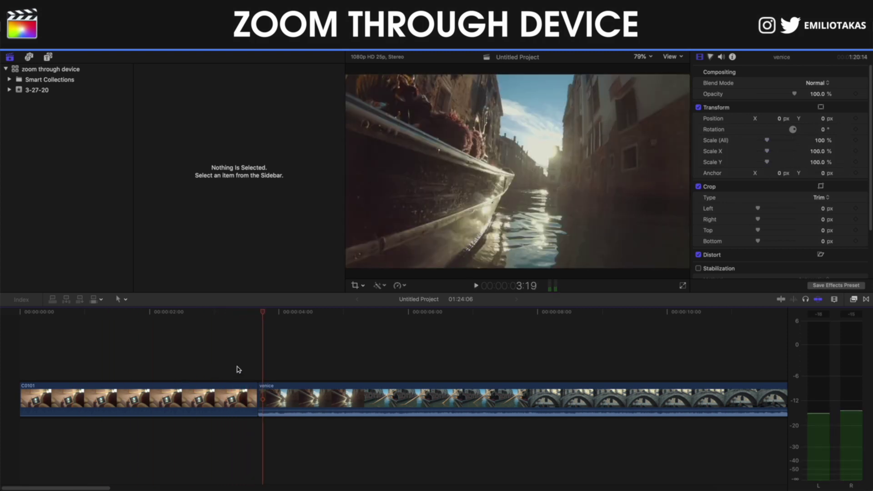
left_click(256, 371)
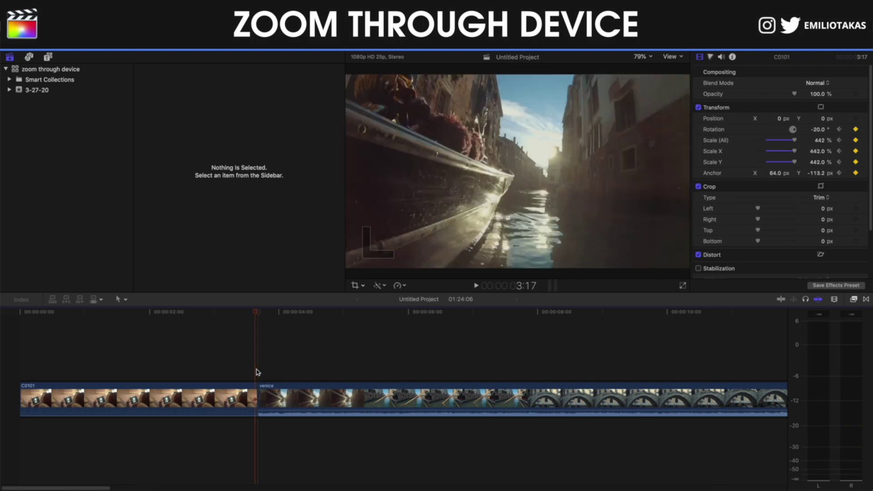
key("Left")
key("Right")
key("Left")
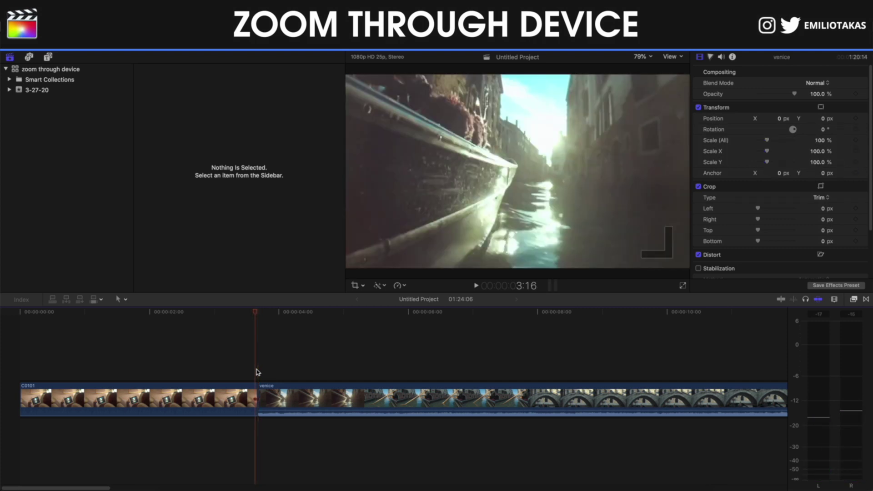
Change C0101's final Scale (All) keyframe to 440%
left_click(256, 396)
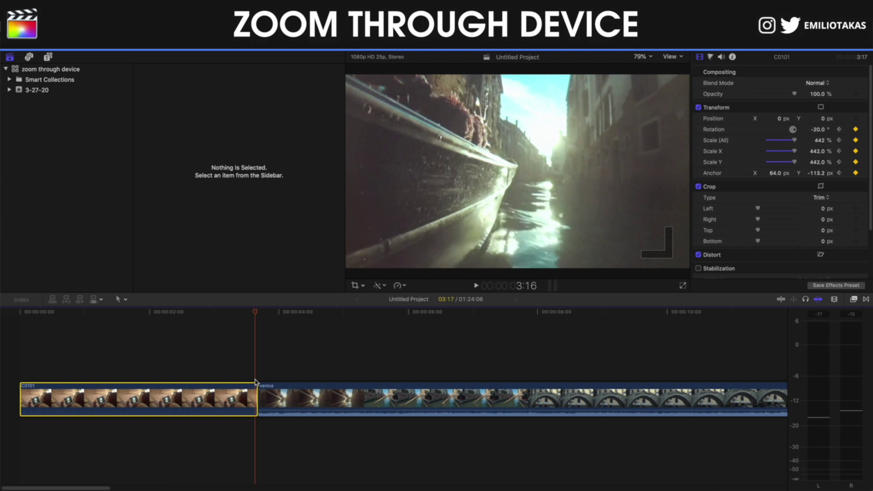
left_click(819, 140)
type("4")
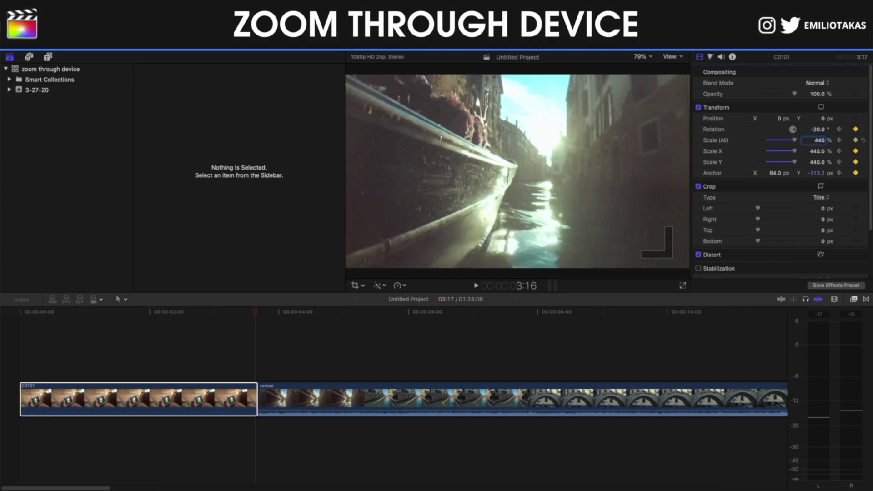
left_click(254, 374)
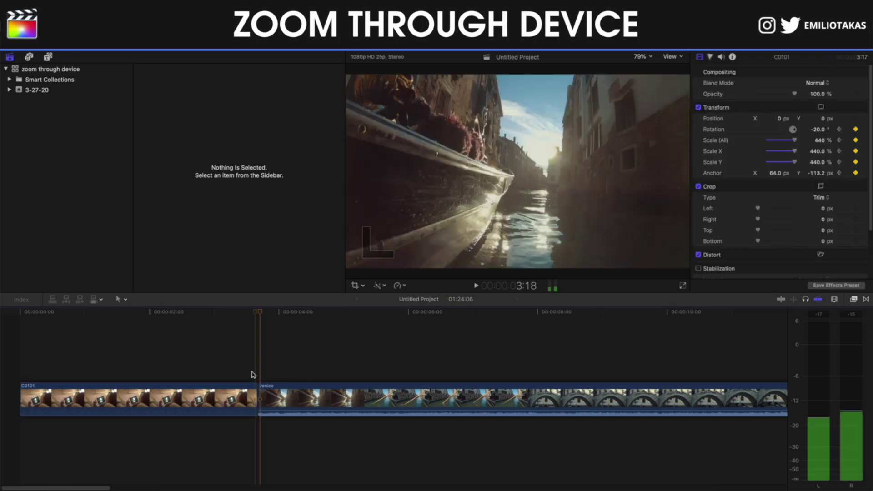
key("Down")
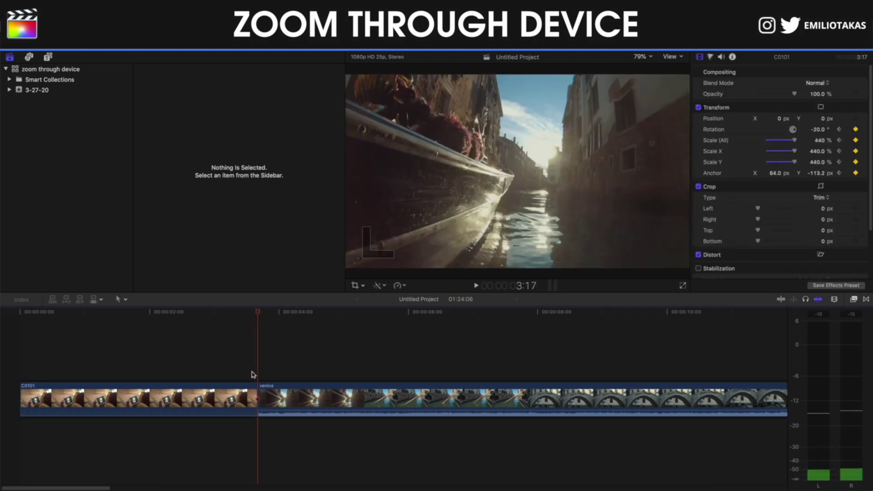
Lift venice into a connected clip and snap its start to C0101's last frame at 3:16
left_click(301, 402)
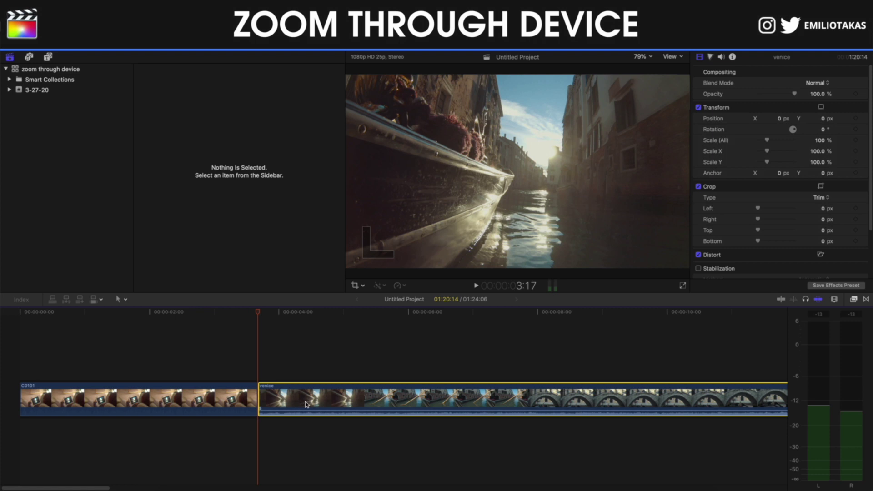
key("alt+super+Up")
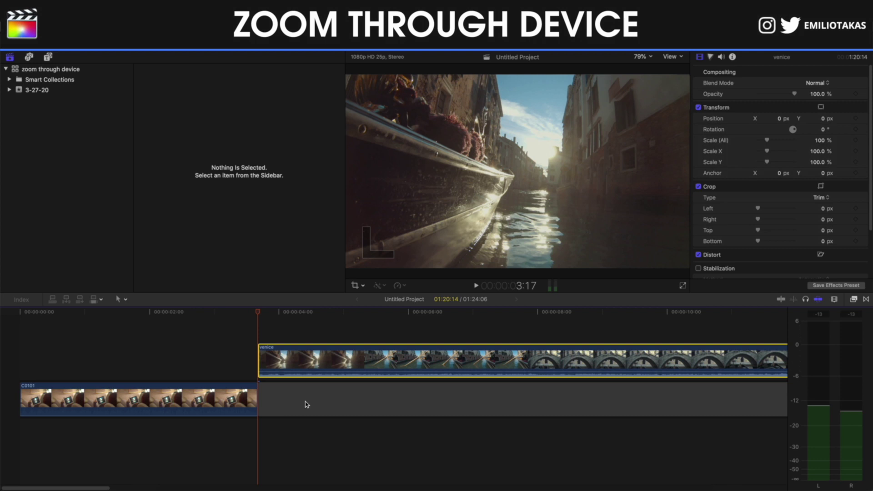
left_click(260, 337)
key("Left")
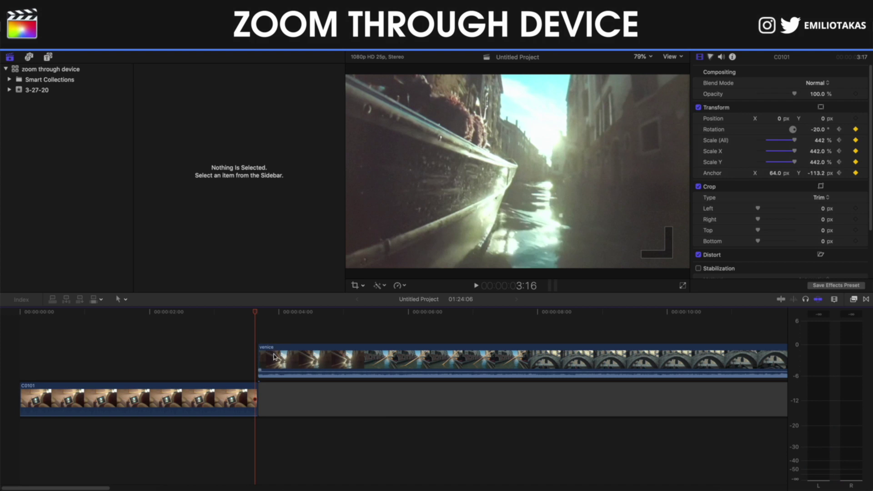
left_click_drag(273, 357, 260, 324)
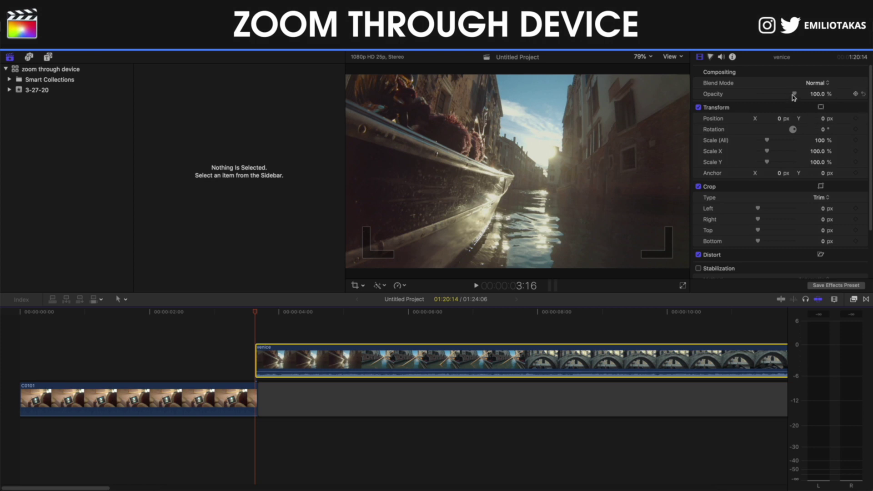
Try lower opacity and larger scales on venice, entering 110% scale
mouse_move(793, 97)
left_mouse_down()
mouse_move(769, 102)
mouse_move(784, 106)
left_mouse_up()
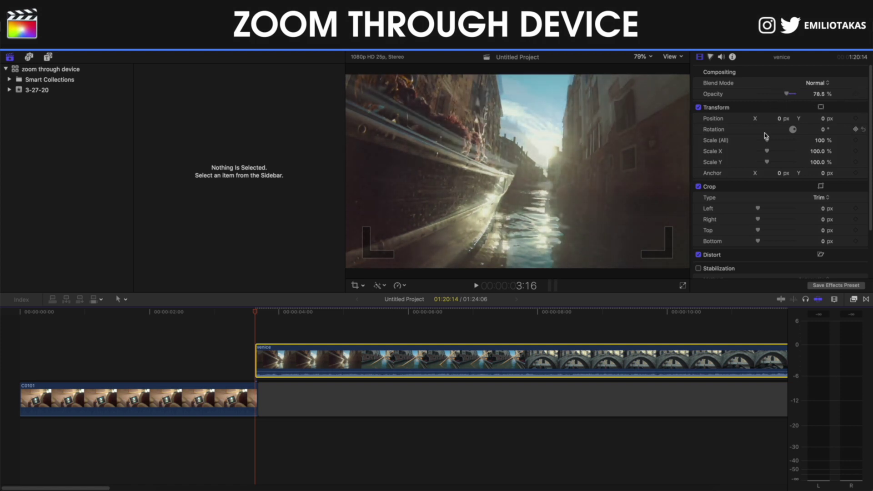
left_click_drag(767, 141, 768, 141)
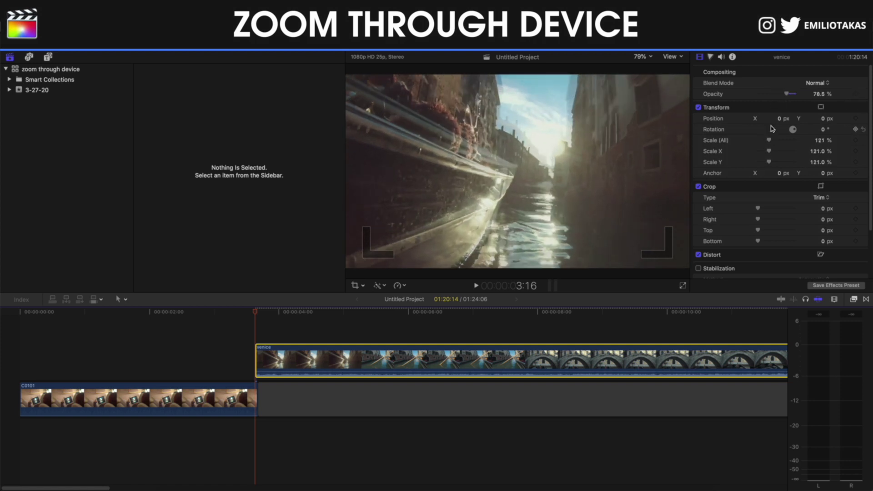
mouse_move(786, 94)
left_mouse_down()
mouse_move(766, 102)
mouse_move(790, 104)
left_mouse_up()
left_click_drag(769, 140, 769, 141)
left_click_drag(787, 94, 778, 95)
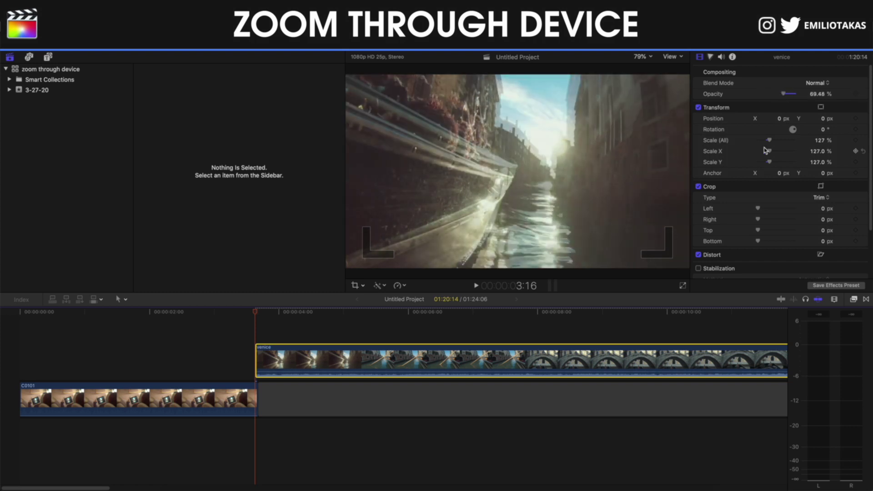
left_click(816, 140)
type("110")
key("Return")
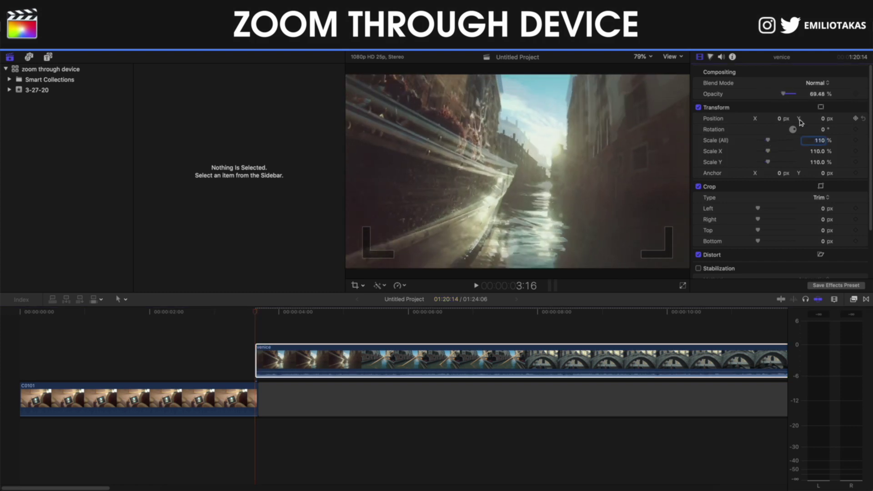
Set venice to 115% scale and -62.9 px anchor Y, keyframing both
left_click_drag(801, 122, 808, 135)
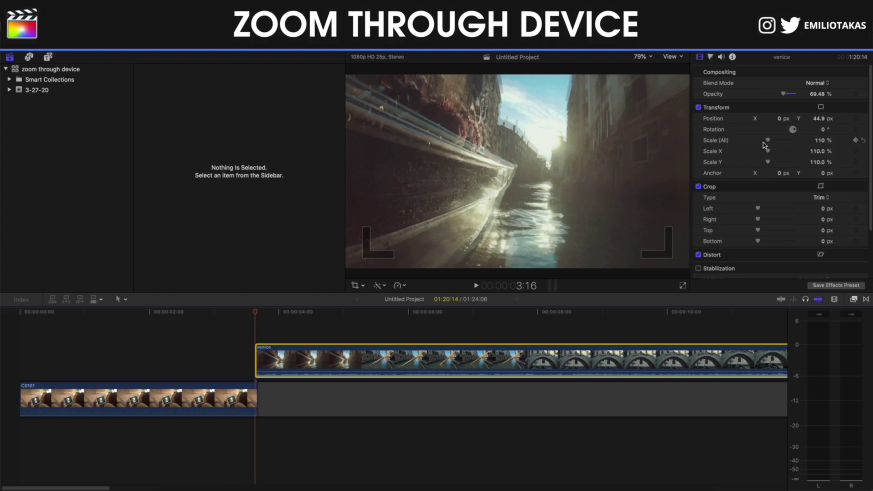
left_click_drag(768, 140, 768, 140)
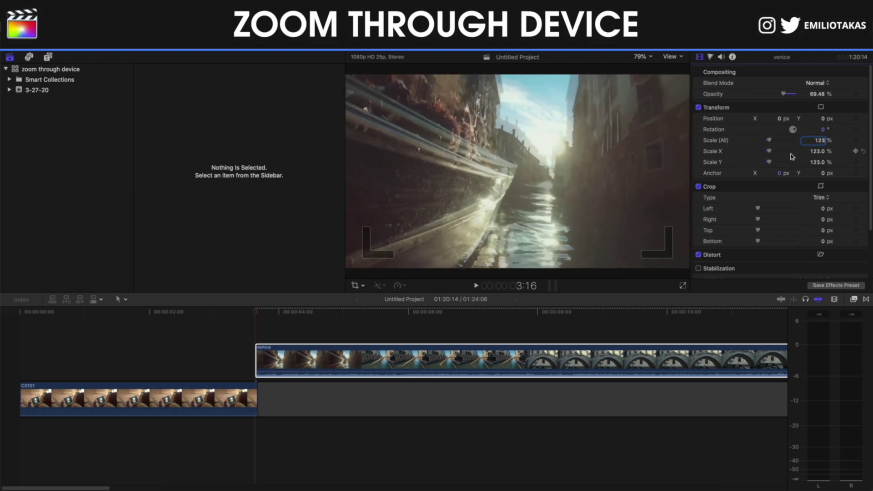
left_click_drag(822, 172, 823, 172)
left_click_drag(820, 140, 820, 140)
type("115")
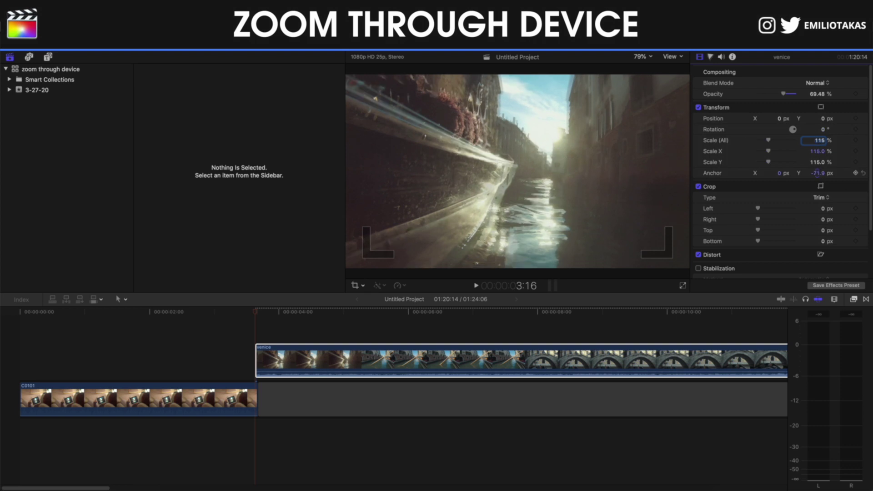
left_click_drag(819, 173, 819, 175)
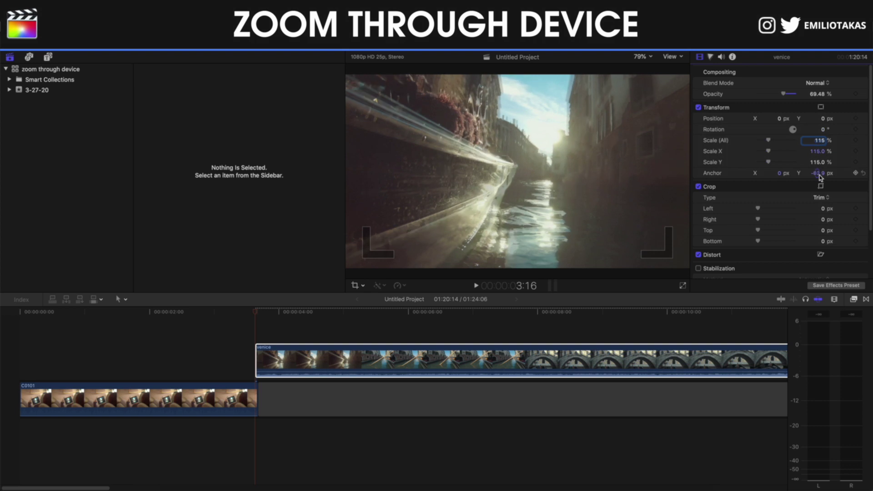
left_click(856, 141)
left_click(856, 173)
left_click(237, 378)
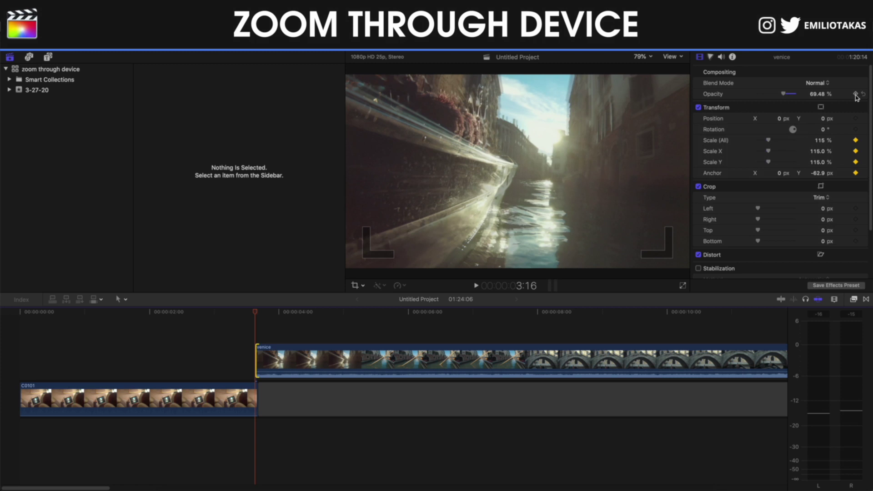
Keyframe venice's opacity at 30%, then advance one frame into the clip
left_click_drag(788, 96, 772, 97)
left_click(816, 95)
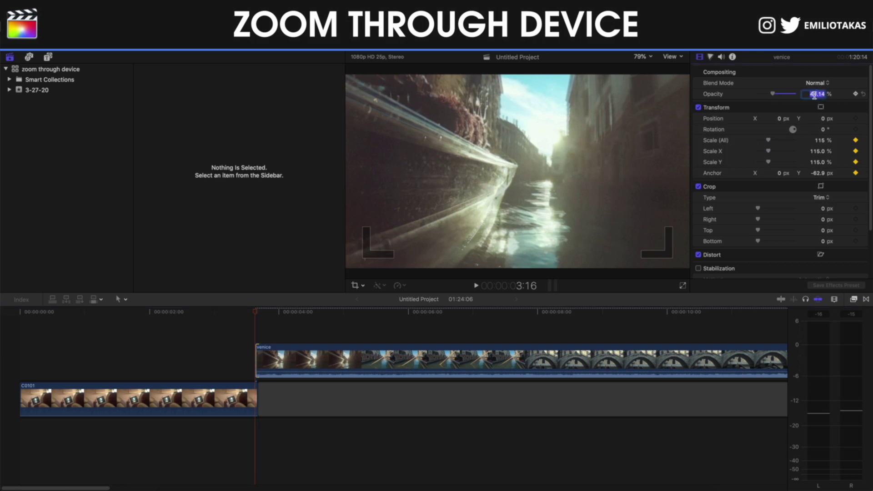
type("30")
key("Return")
left_click(855, 94)
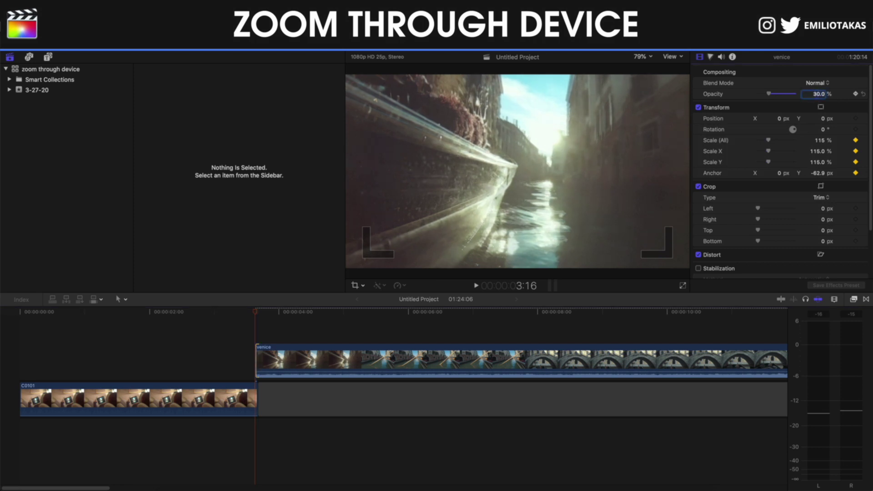
left_click(253, 340)
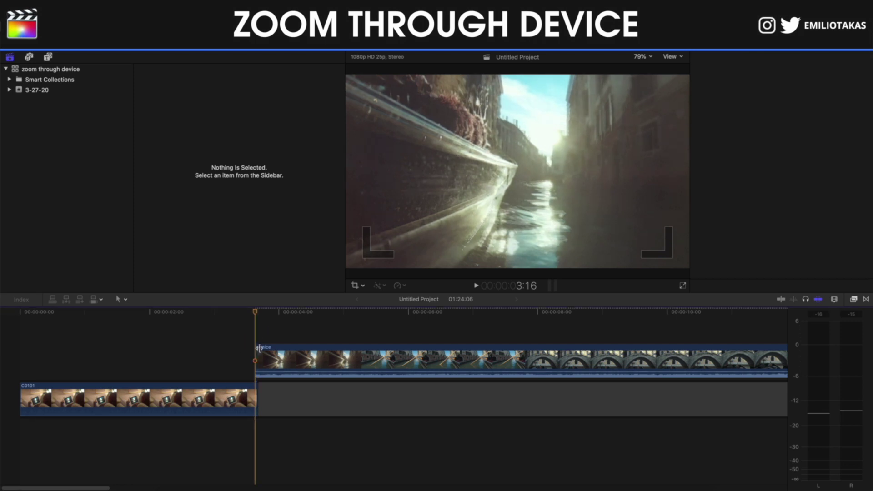
left_click(256, 362)
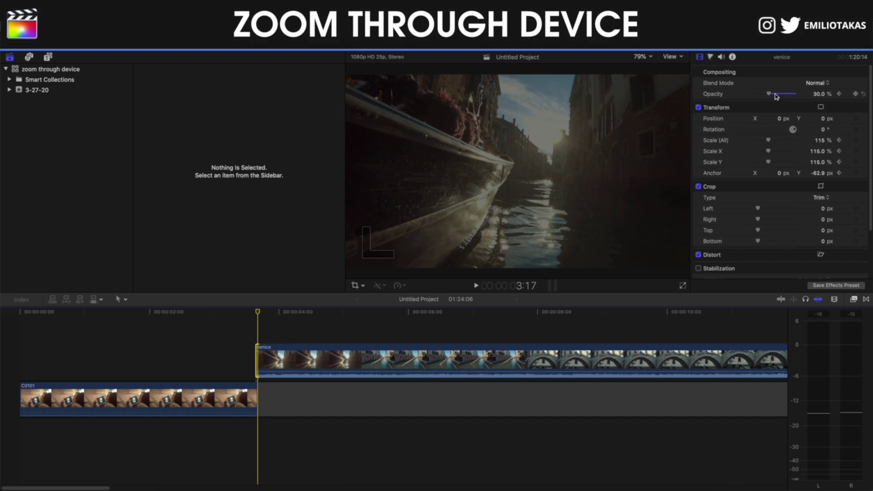
Return venice to 100% opacity, 100% scale and 0 px anchor Y on this frame
left_click_drag(770, 94, 795, 94)
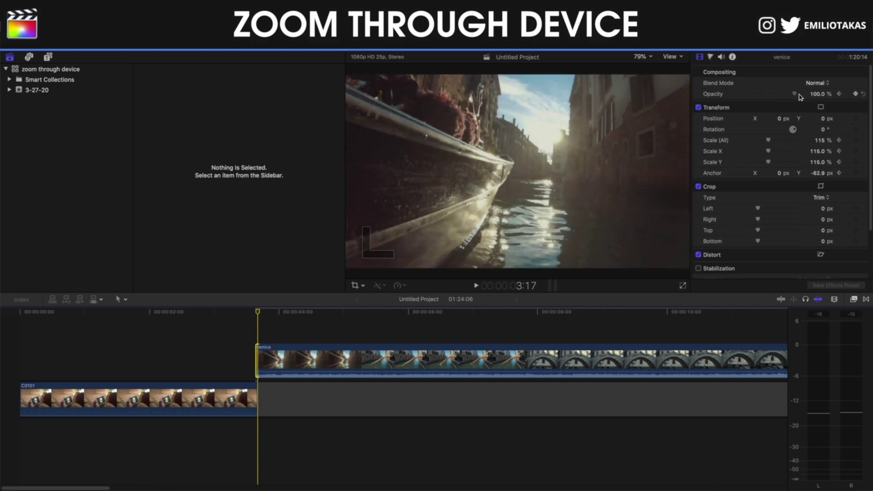
left_click(828, 141)
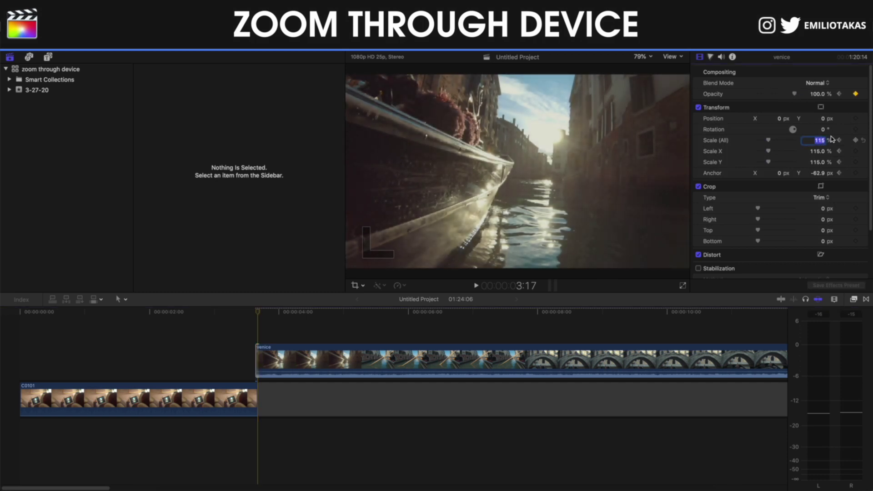
type("100")
key("Return")
left_click(823, 173)
type("0")
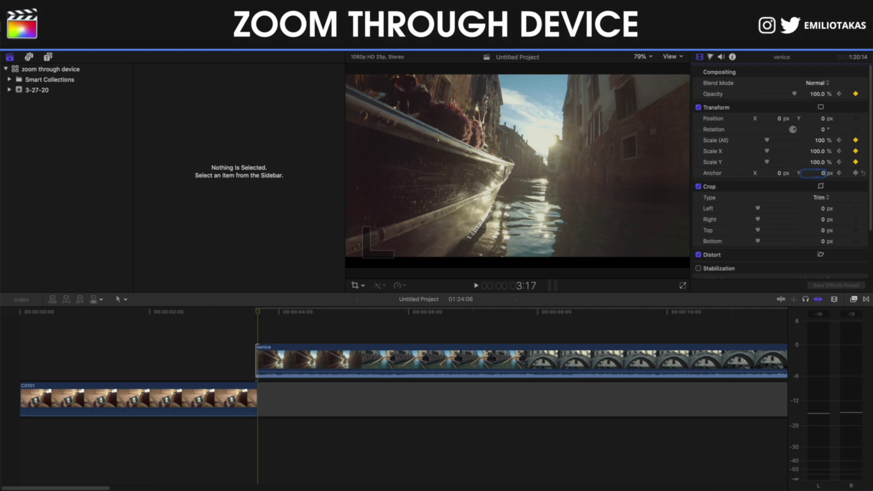
key("Return")
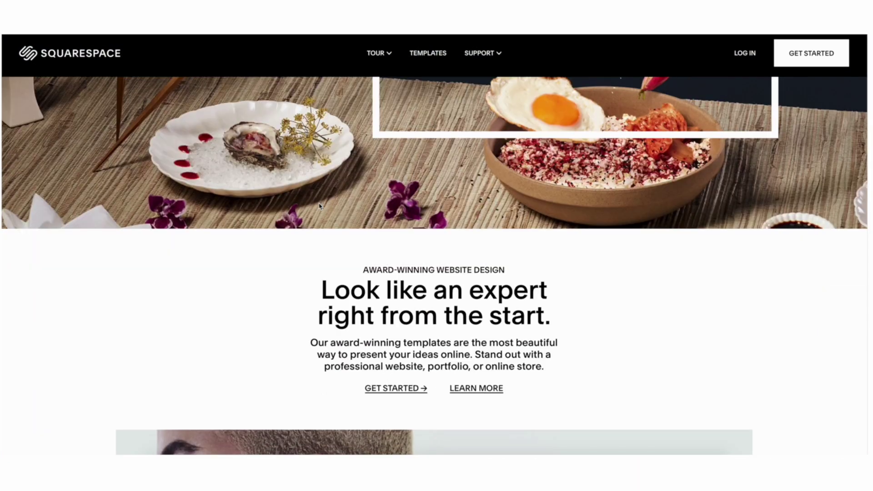
scroll(320, 206, "down", 9)
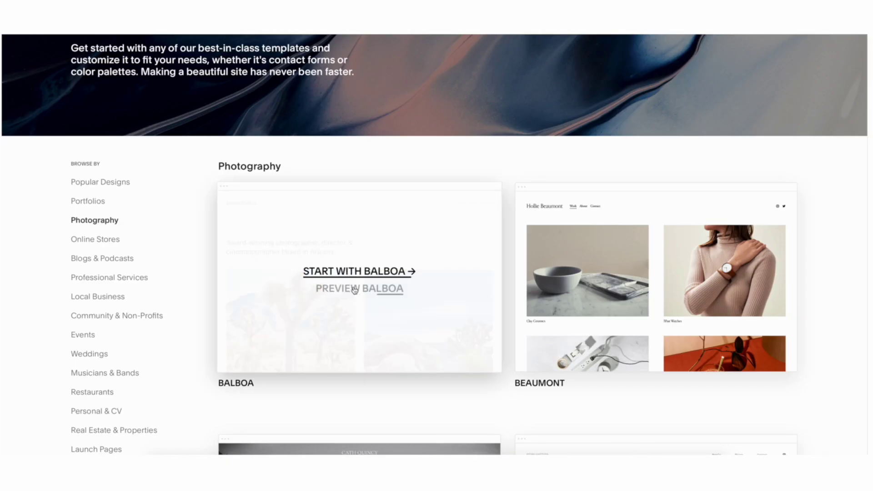
Scroll the Squarespace page and open the Balboa photography template preview
left_click(353, 271)
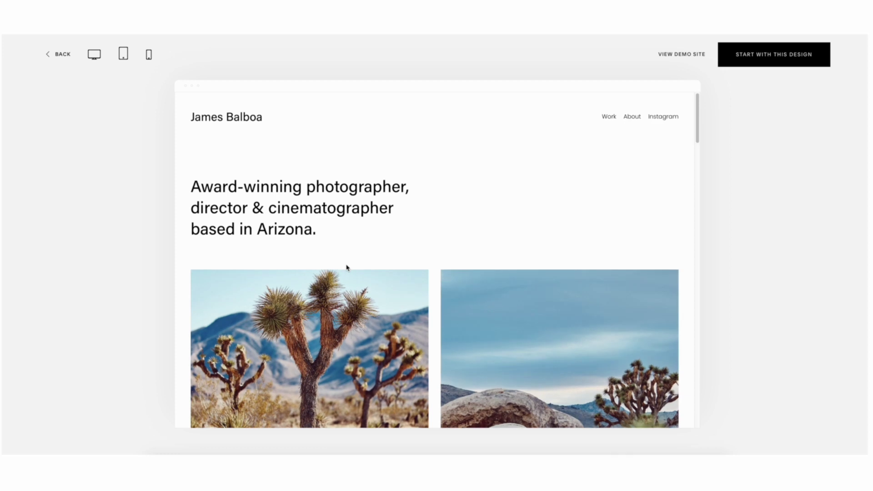
scroll(347, 268, "down", 5)
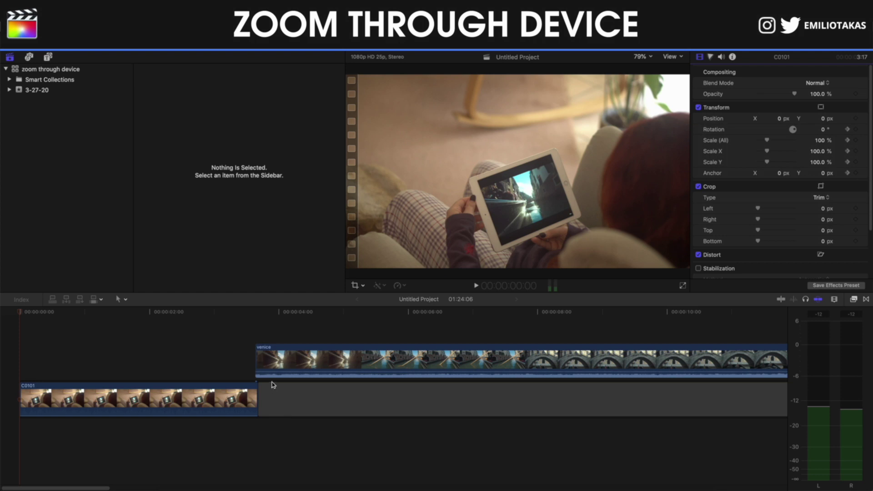
Detach venice's audio, extend it to start earlier, and set its volume to -15 dB
left_click(295, 362)
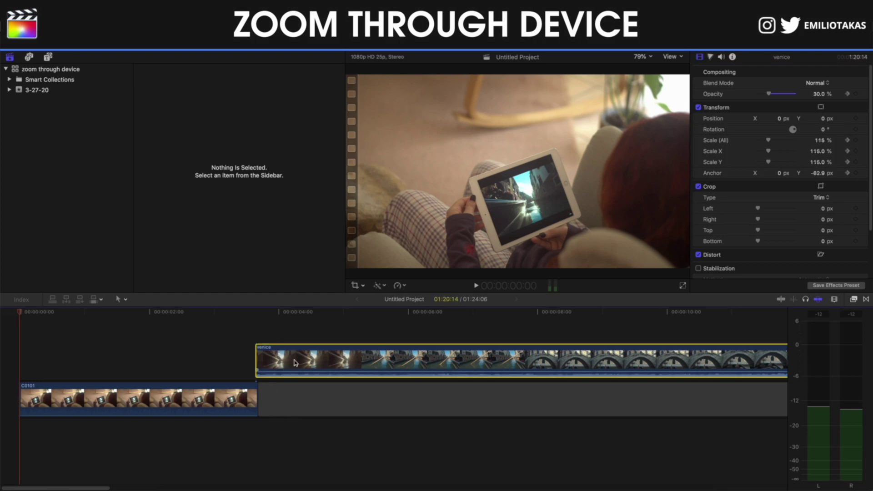
right_click(295, 362)
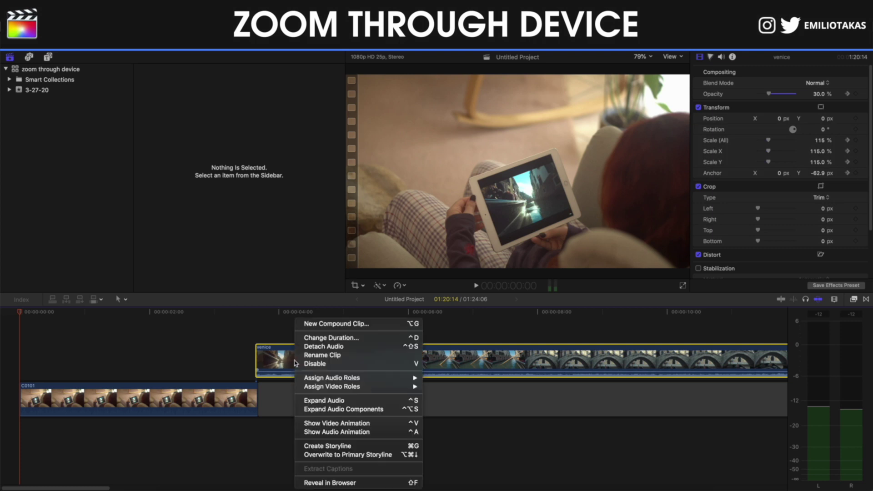
left_click(321, 346)
left_click_drag(256, 427, 23, 428)
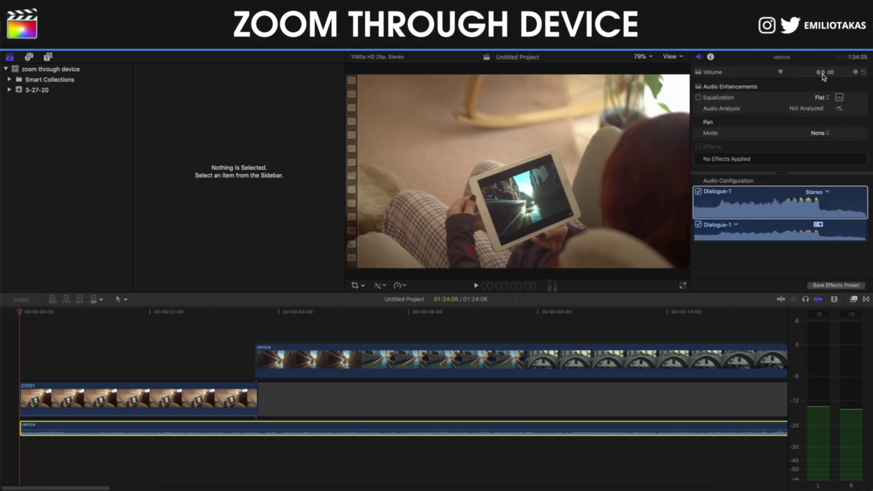
left_click(821, 72)
type("-15")
key("Return")
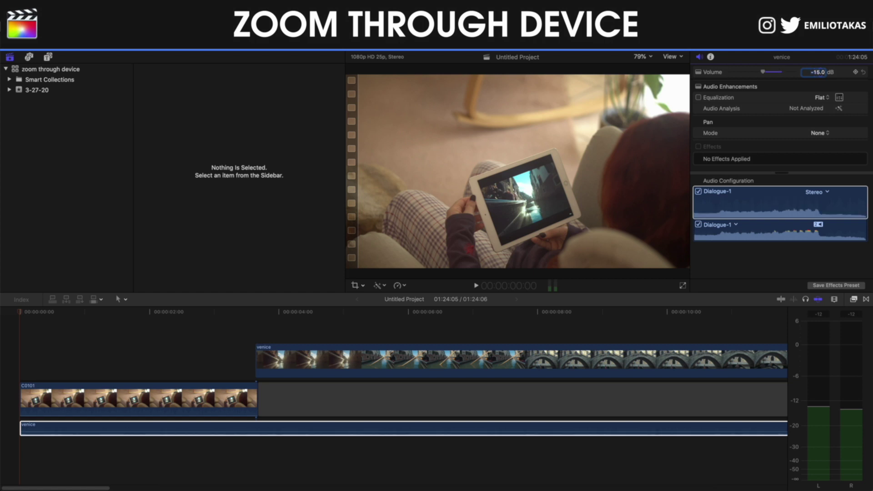
Add a -15 dB volume keyframe on the venice audio at the cut
left_click(245, 359)
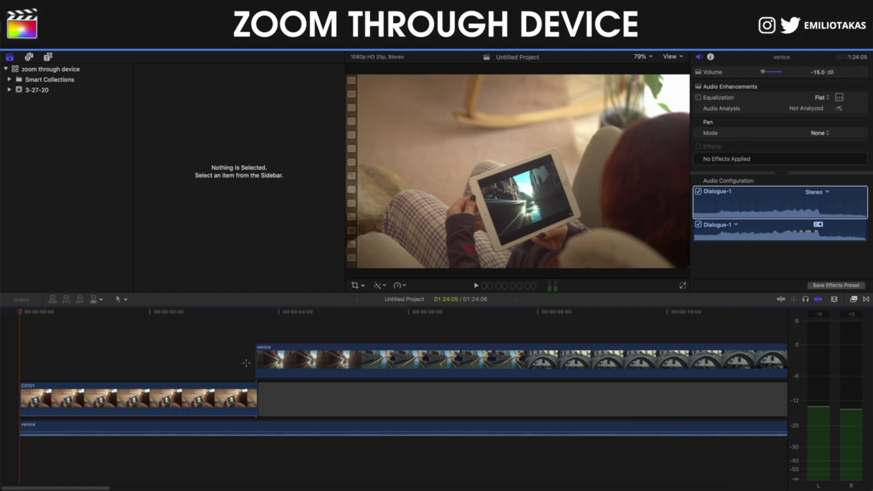
left_click(254, 315)
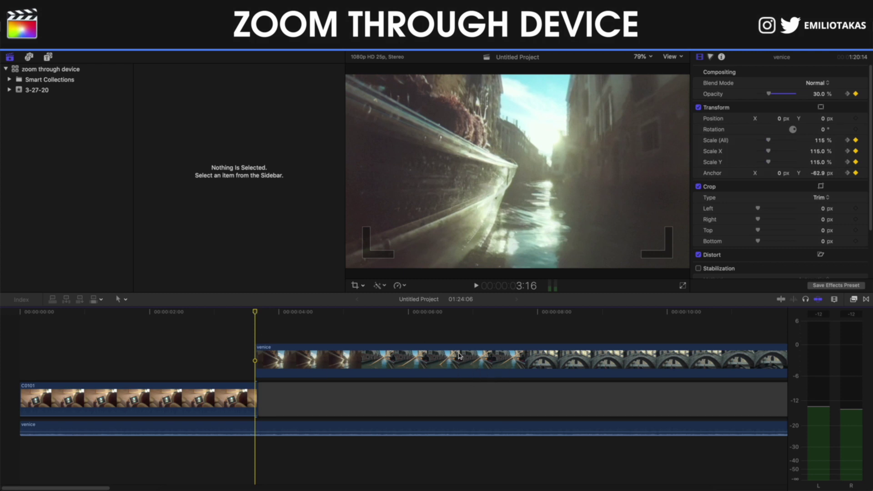
left_click(255, 429)
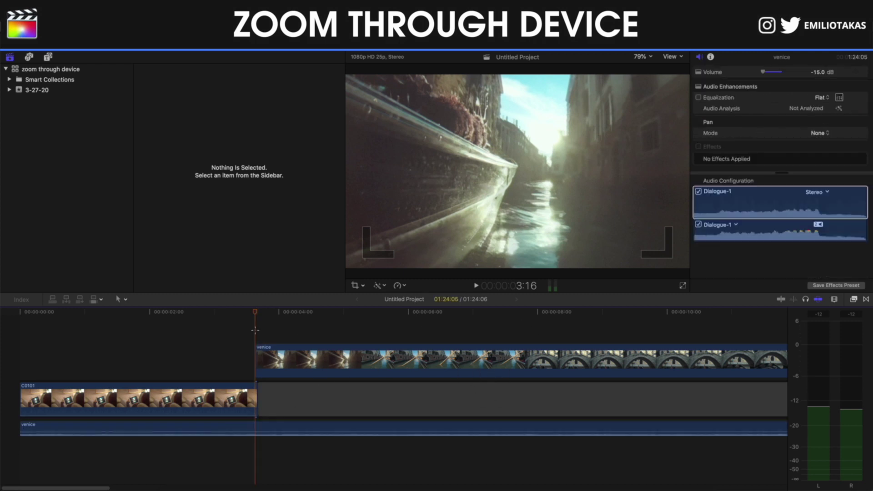
left_click(264, 426)
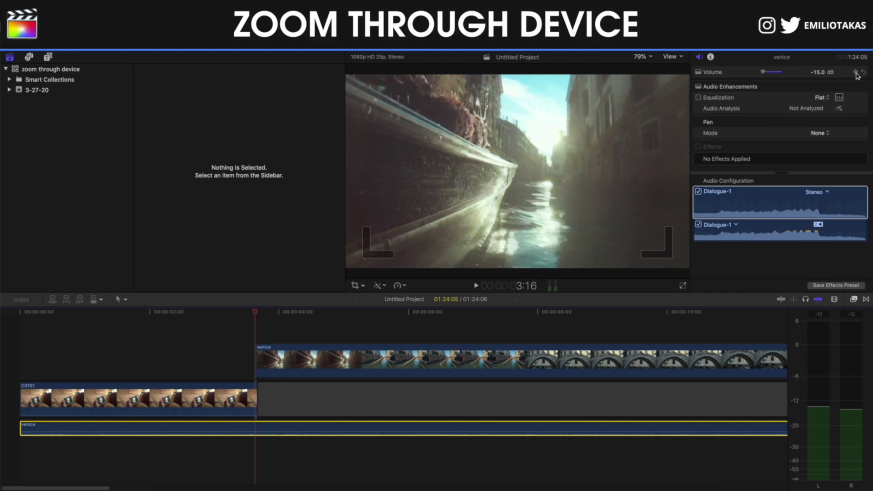
Keyframe the venice audio at 0 dB slightly after the cut and play back the ramp
key("Right")
left_click(258, 314)
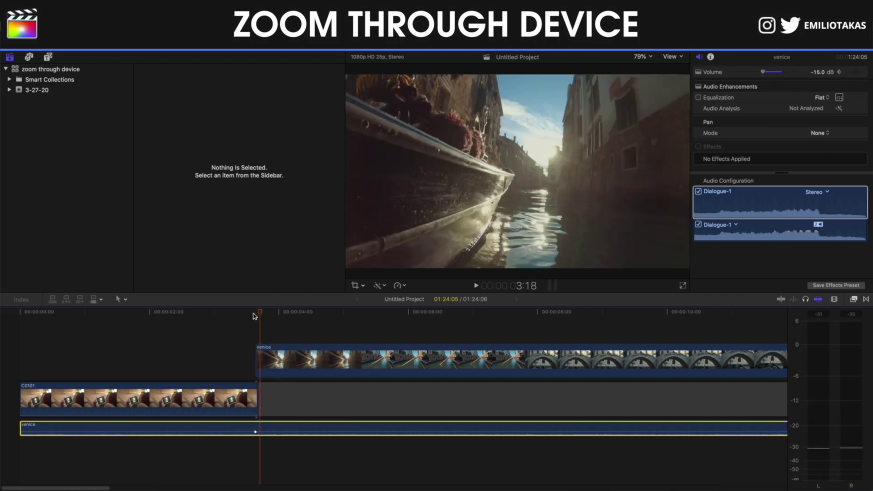
left_click(407, 277)
left_click(811, 92)
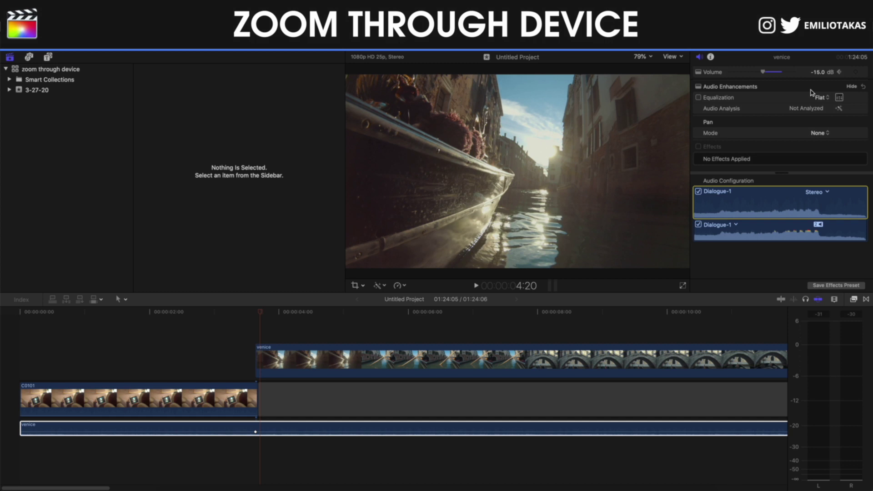
left_click(822, 72)
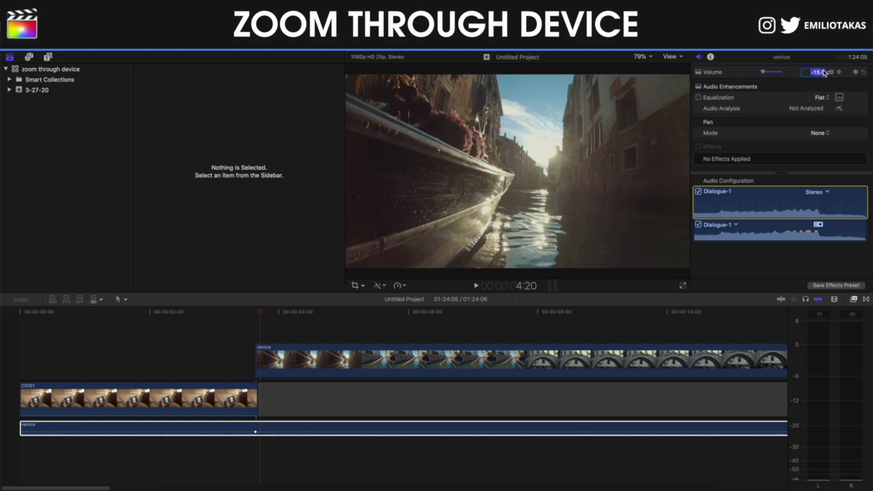
type("0")
key("Return")
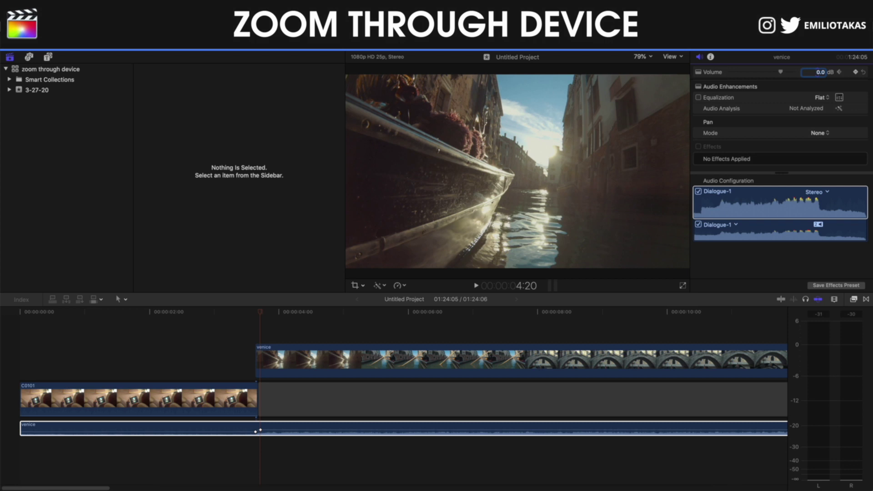
left_click(851, 85)
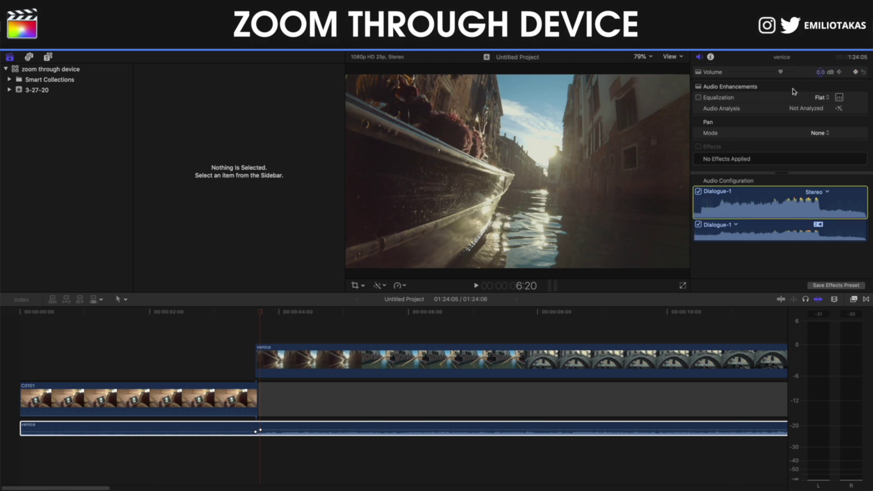
left_click(23, 371)
key("space")
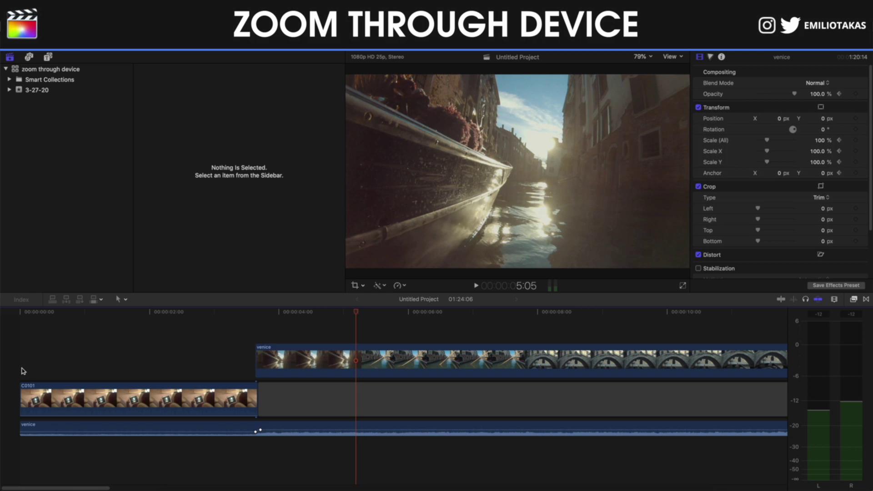
Place the ET Motion Blur High title above the venice clip
left_click(48, 57)
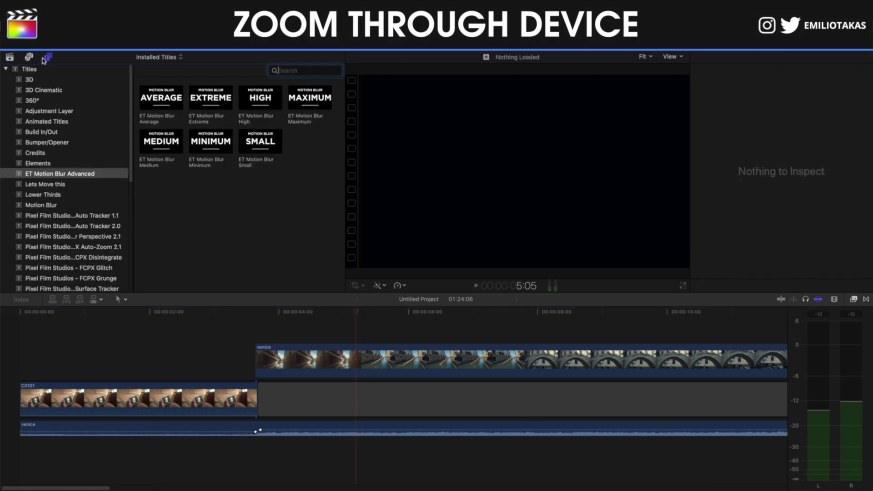
left_click(269, 103)
left_click_drag(269, 104, 267, 336)
key("ctrl+super+1")
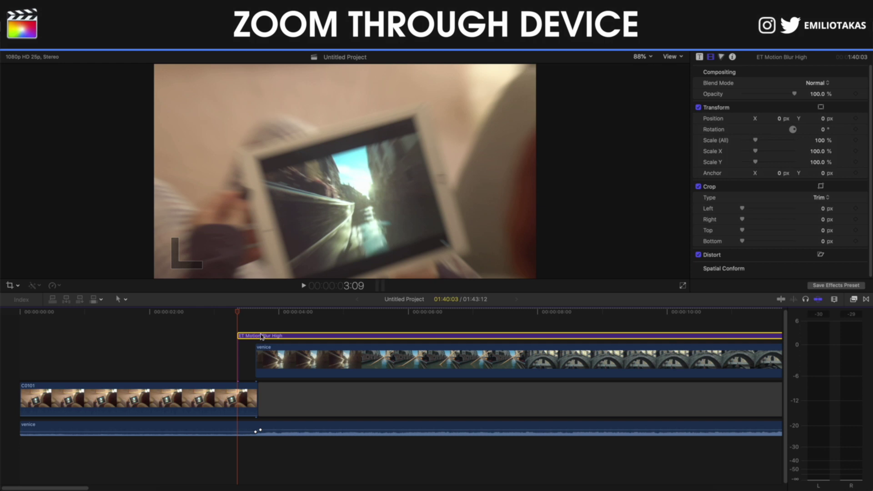
Split the blur clip at venice's start, delete the later part, and play it back
left_click(257, 327)
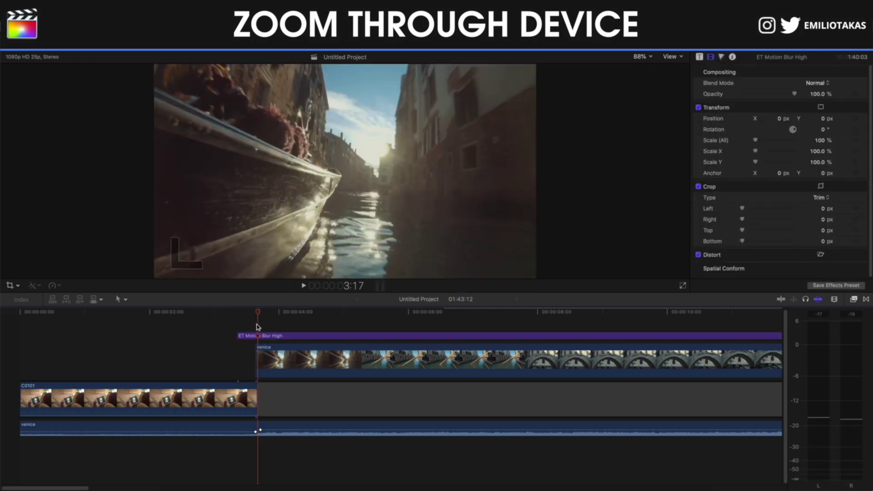
left_click(262, 335)
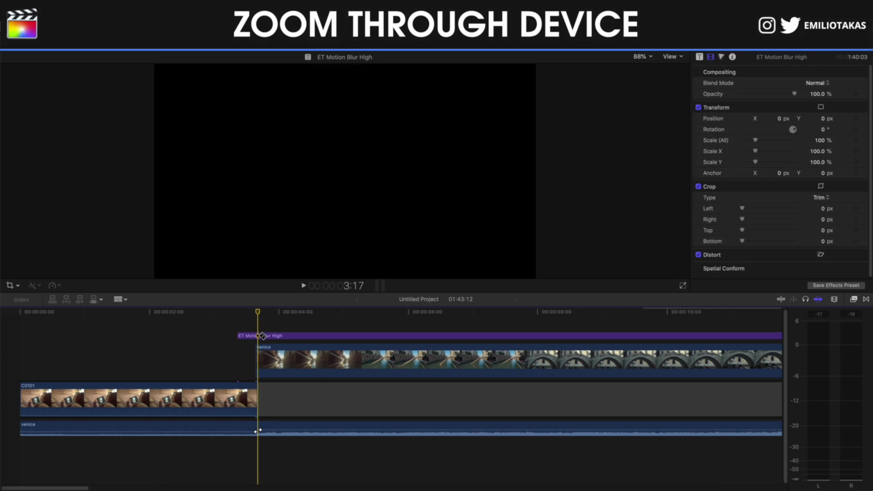
key("super+b")
left_click(285, 340)
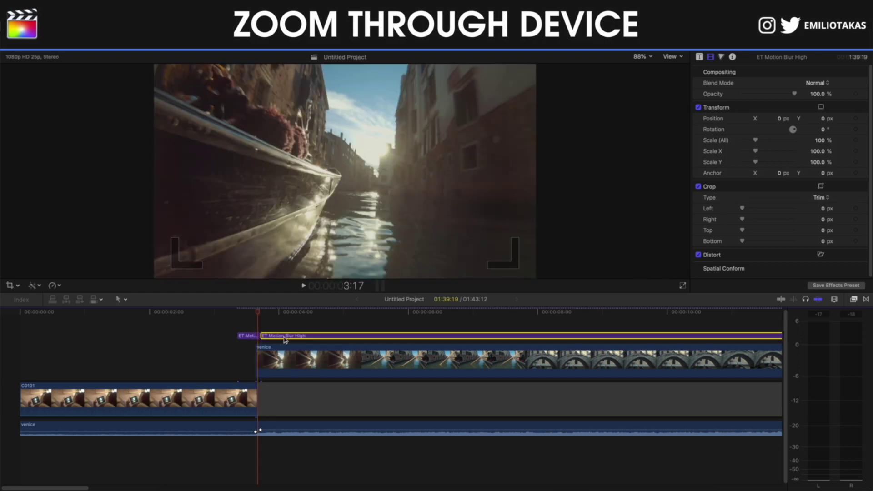
key("Delete")
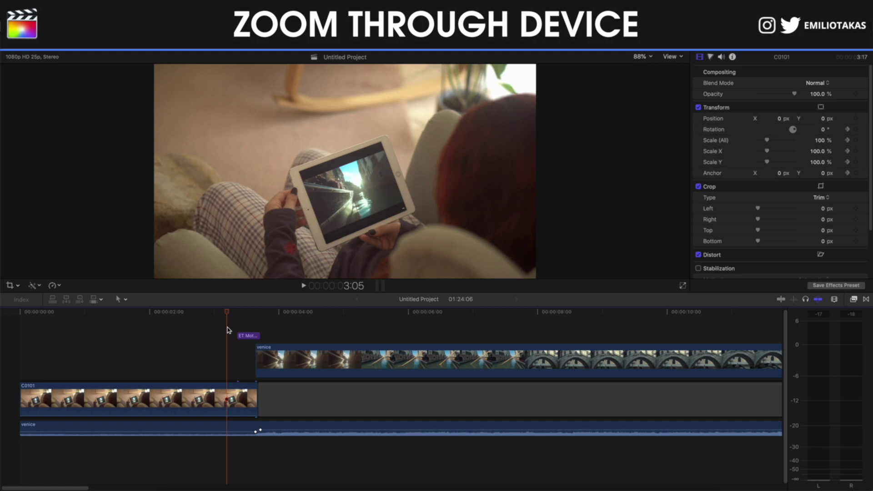
key("space")
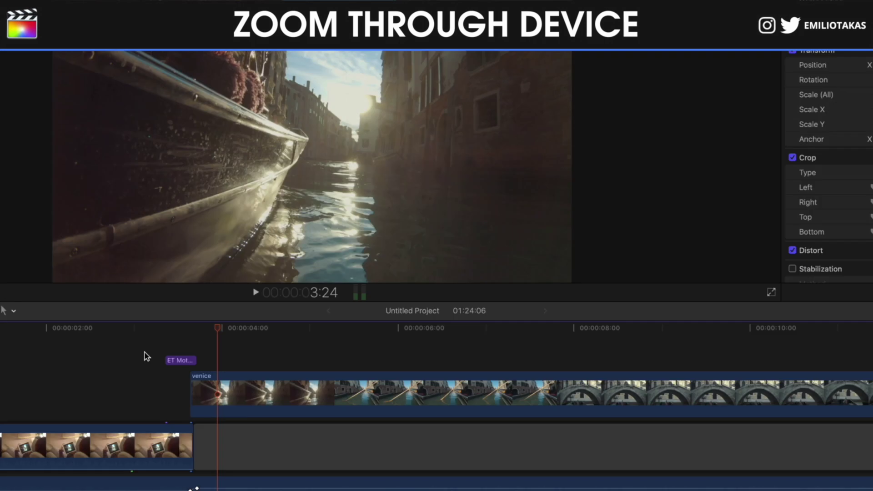
Raise the motion blur clip's zoom Amount from 1.0 to 6.0 and preview the transition
left_click(146, 357)
left_click(184, 362)
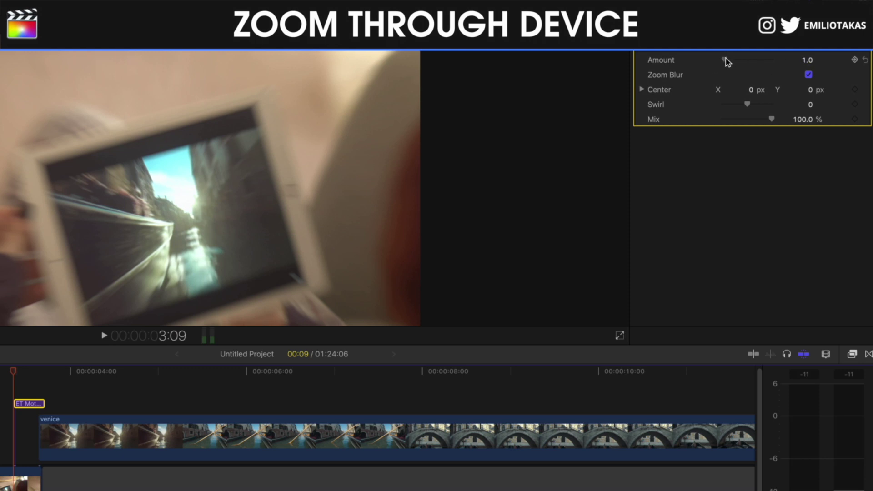
left_click_drag(726, 59, 731, 60)
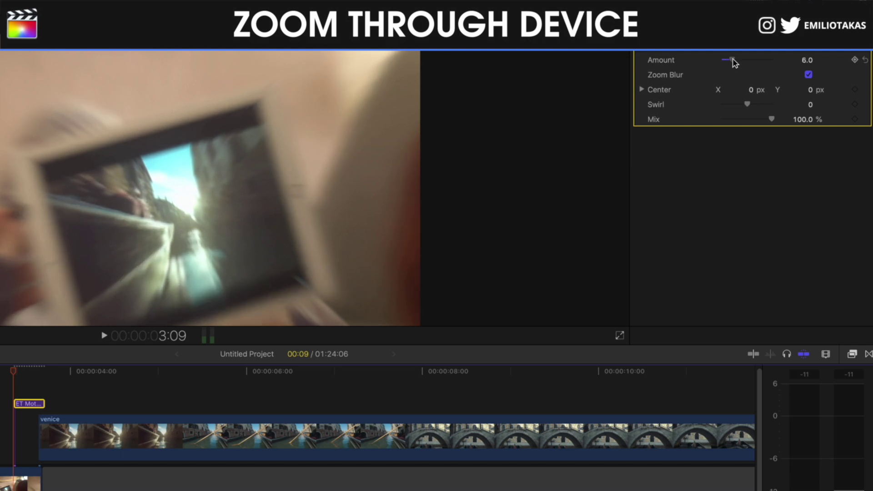
left_click(154, 388)
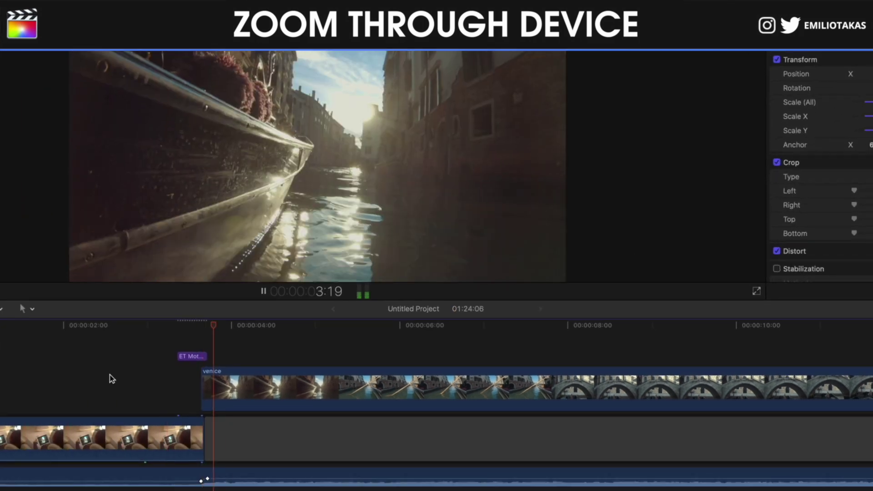
key("space")
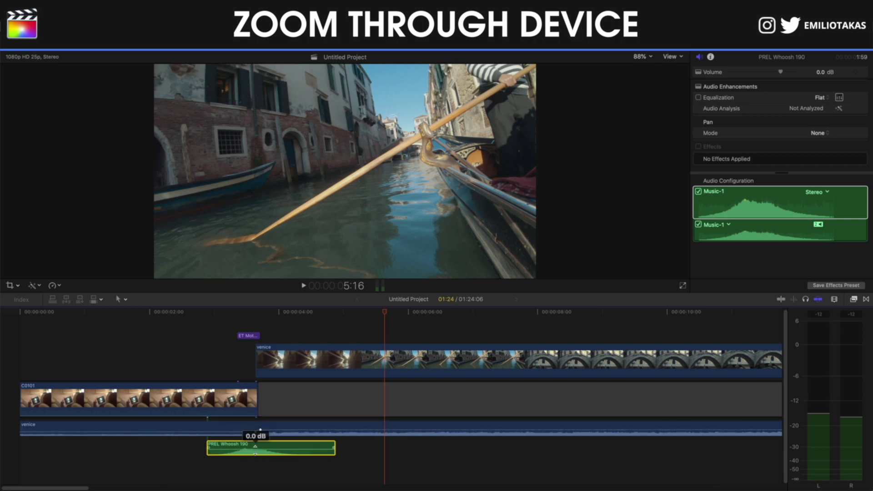
Shift the PREL Whoosh 190 sound just across the cut and lower it to -9 dB
left_click_drag(257, 448, 272, 447)
left_click(226, 468)
left_click(250, 414)
left_click_drag(275, 452, 275, 450)
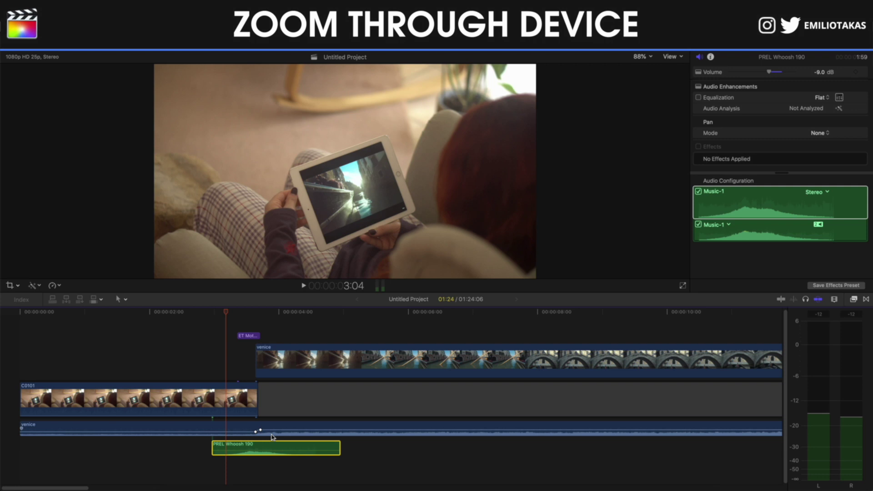
left_click(212, 364)
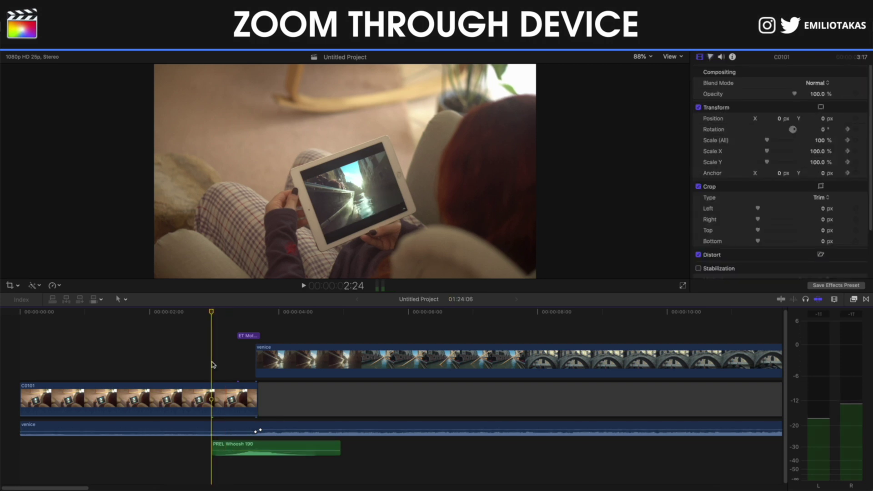